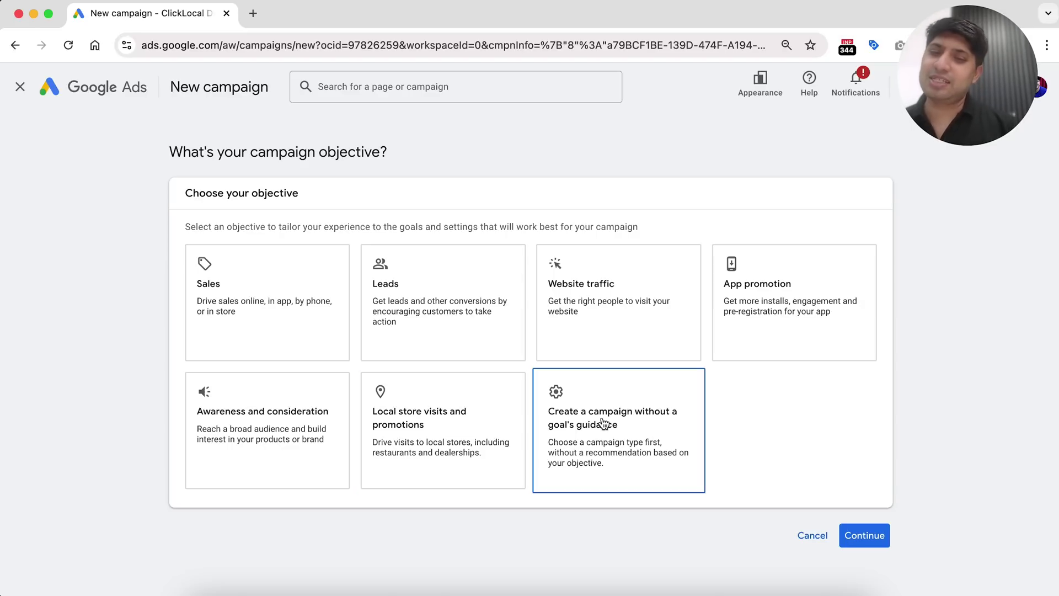
Choose to create a campaign without a goal's guidance and select Shopping as the campaign type
left_click(607, 432)
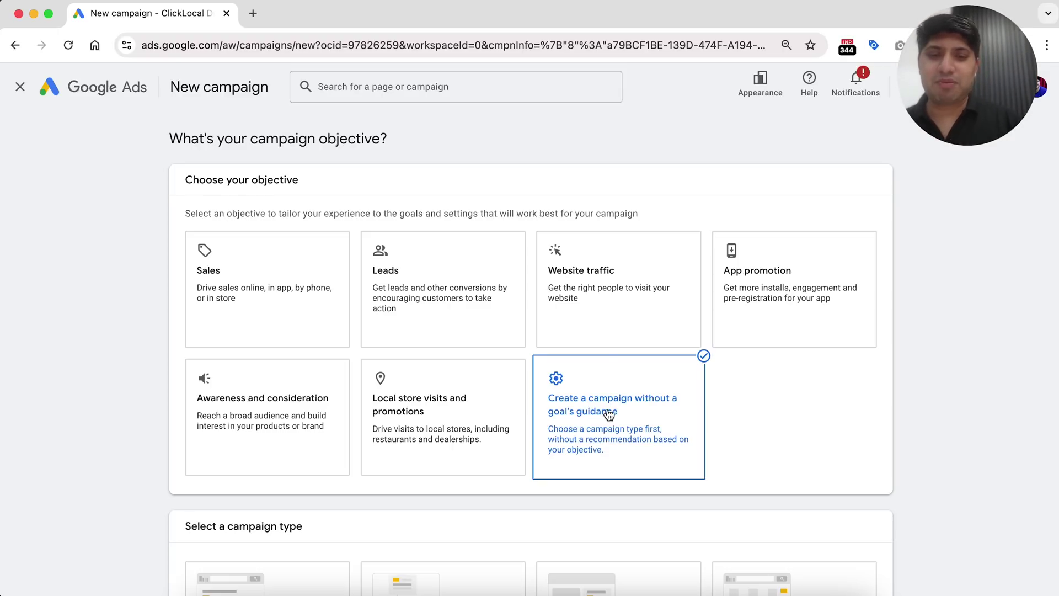
scroll(608, 414, "down", 6)
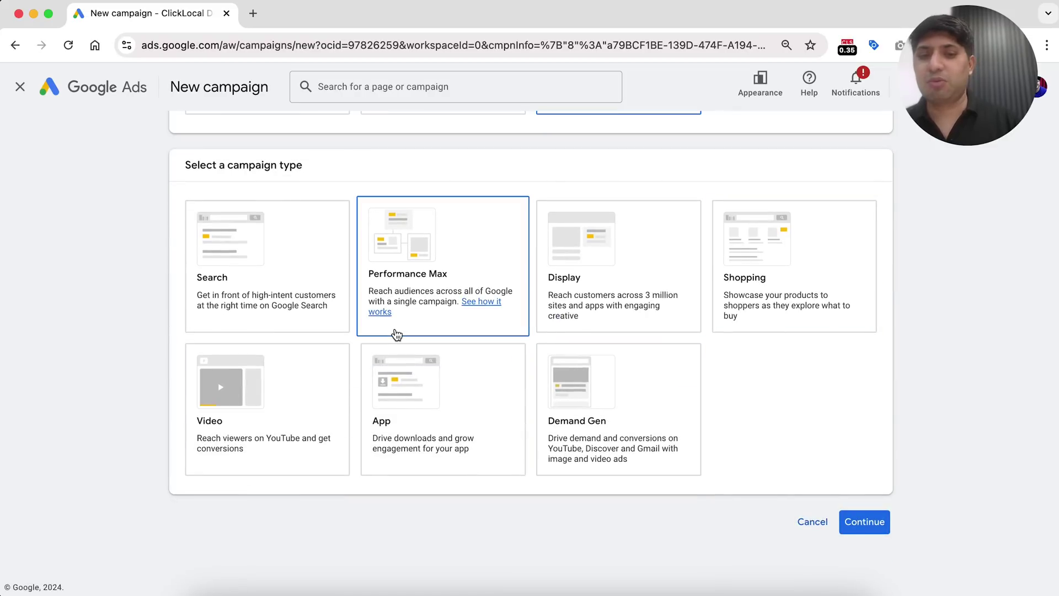
left_click(798, 235)
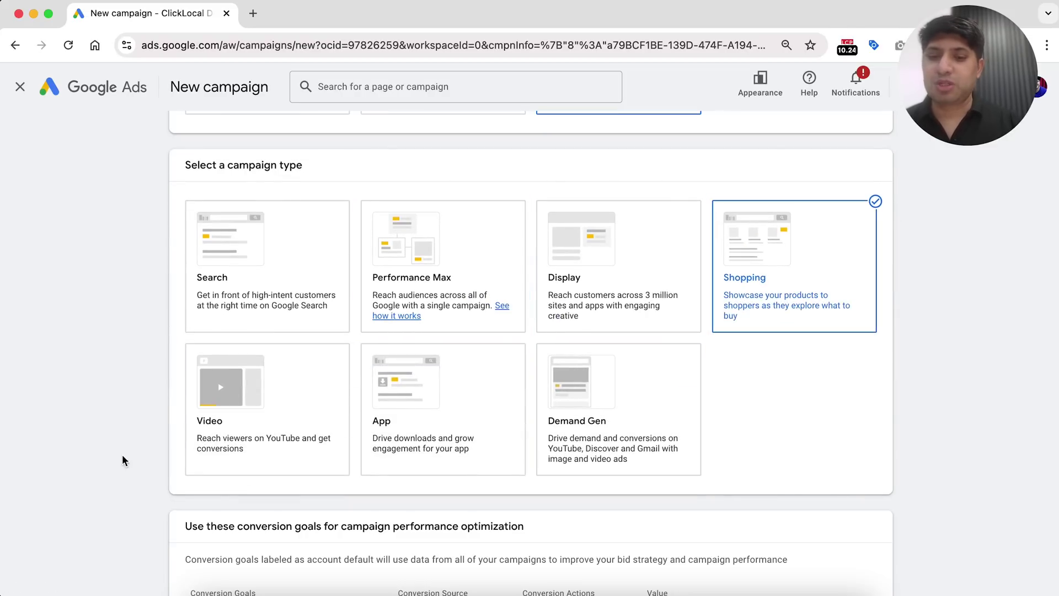
Remove the Contacts, Phone call leads and Purchases conversion goals from the campaign, keeping only Submit lead forms
scroll(122, 460, "down", 8)
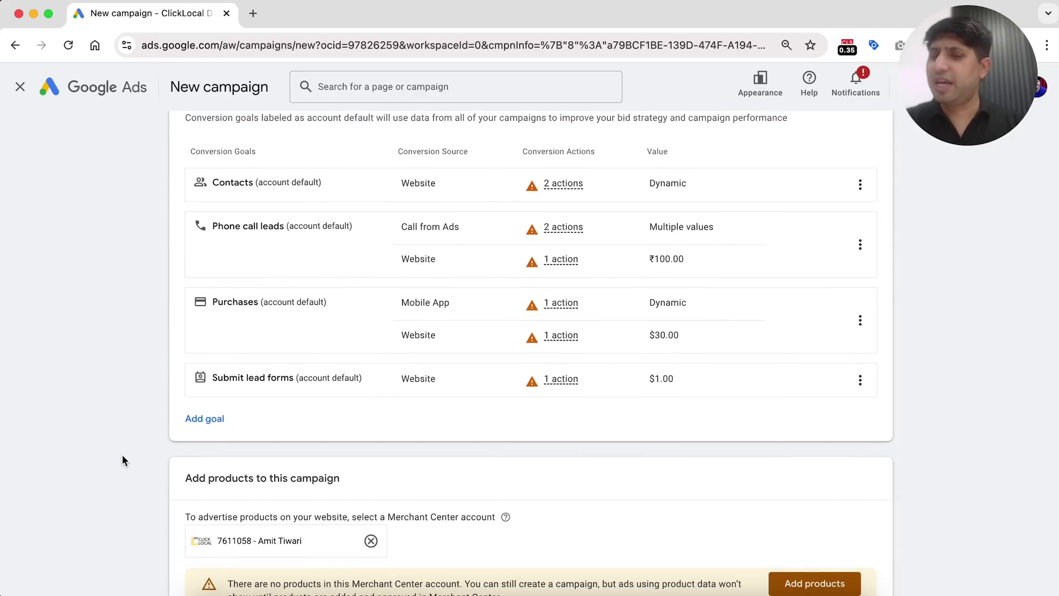
scroll(121, 454, "up", 1)
left_click(860, 202)
left_click(879, 210)
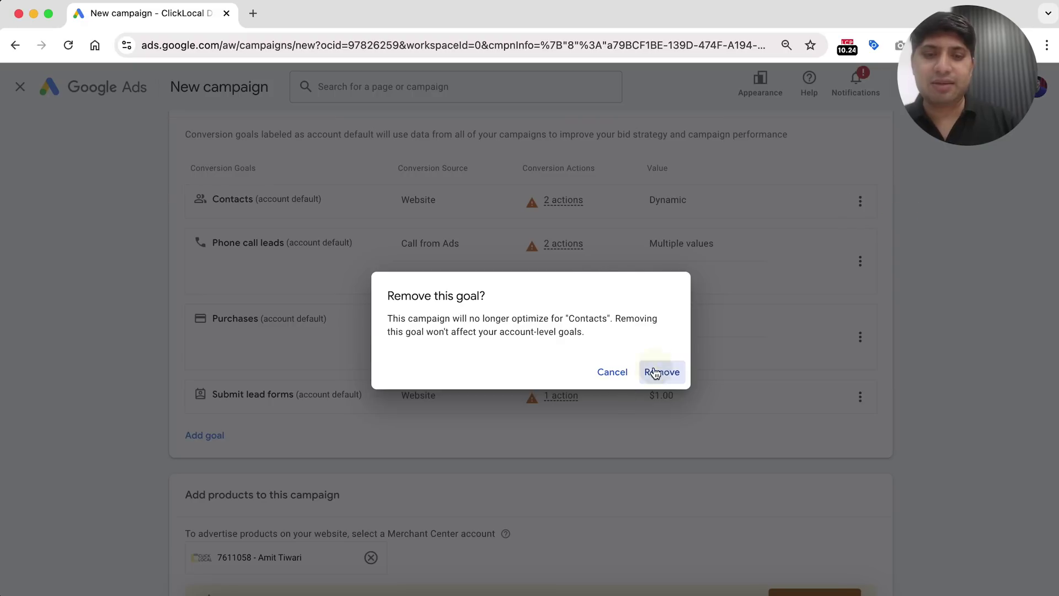
left_click(655, 373)
left_click(860, 215)
left_click(907, 258)
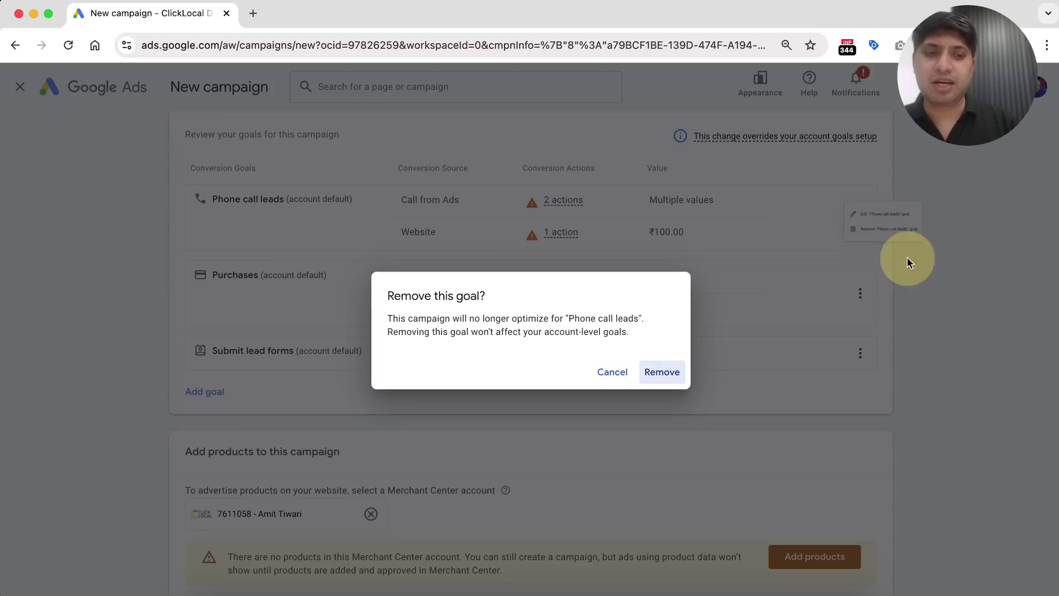
left_click(661, 373)
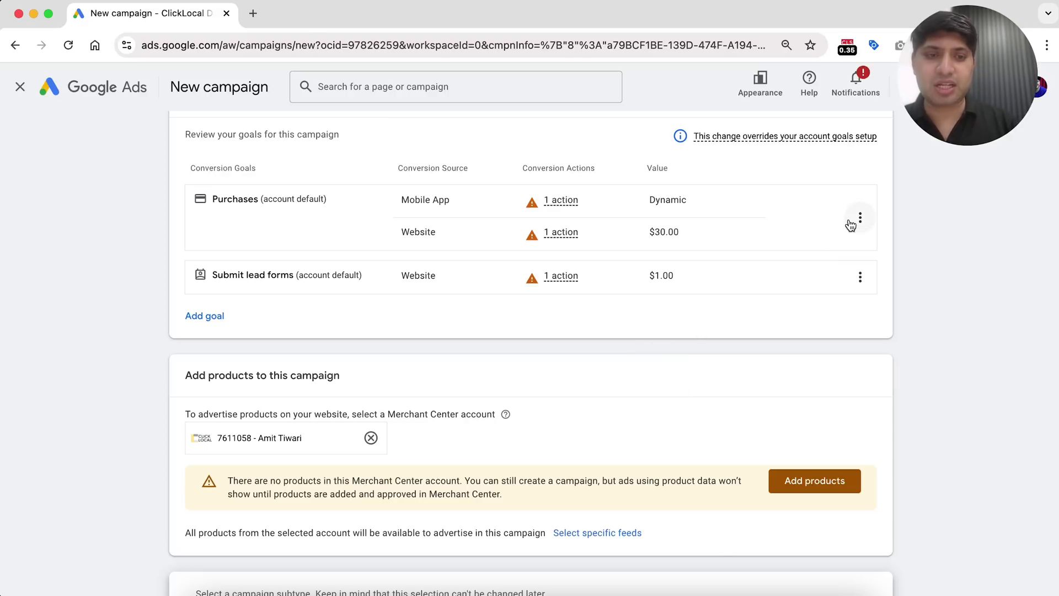
left_click(857, 221)
left_click(889, 267)
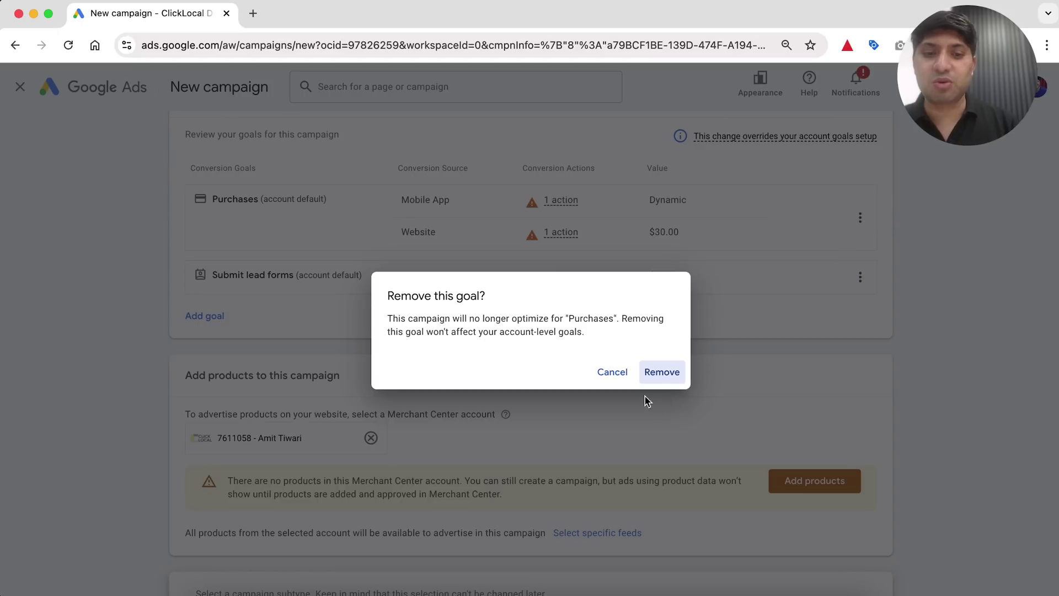
left_click(660, 372)
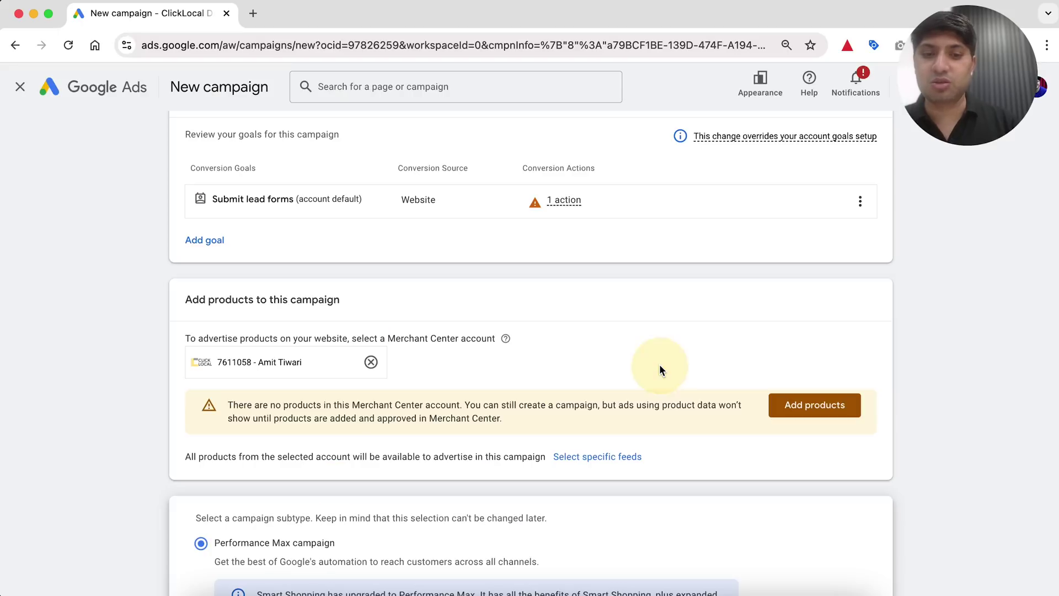
left_click(136, 378)
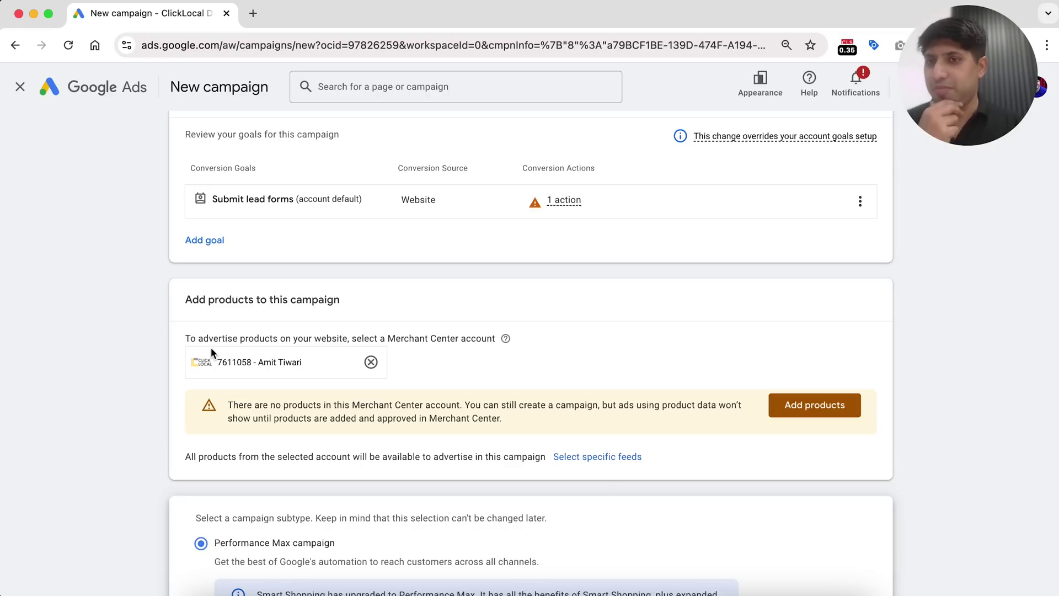
Search Google for "running shoes" in a new browser tab
left_click(253, 13)
type("running shp")
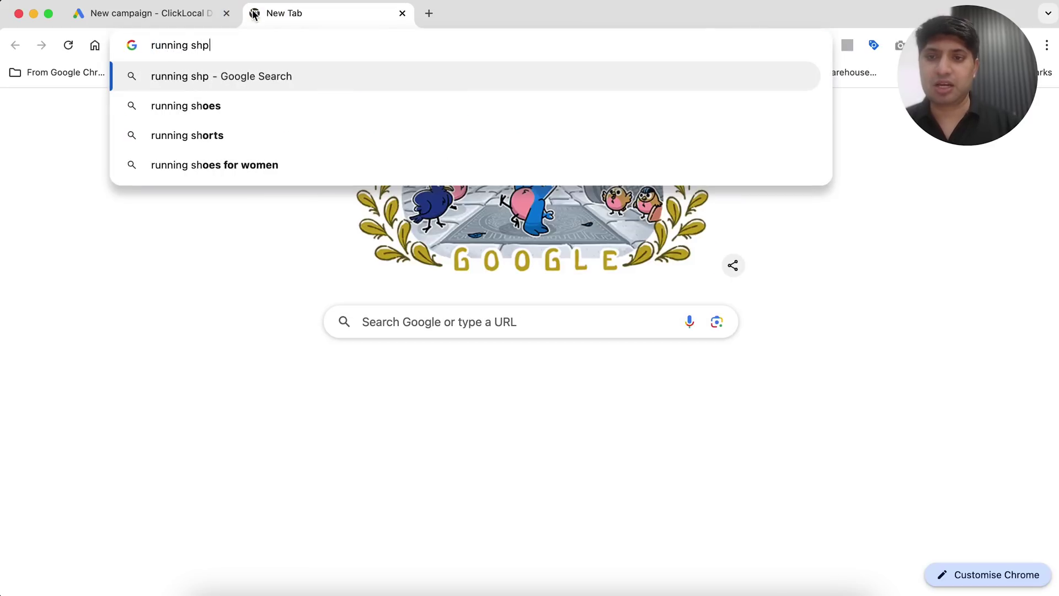
type("es\\jk")
key("BackSpace")
key("BackSpace")
key("BackSpace")
key("BackSpace")
key("BackSpace")
key("BackSpace")
type("oes")
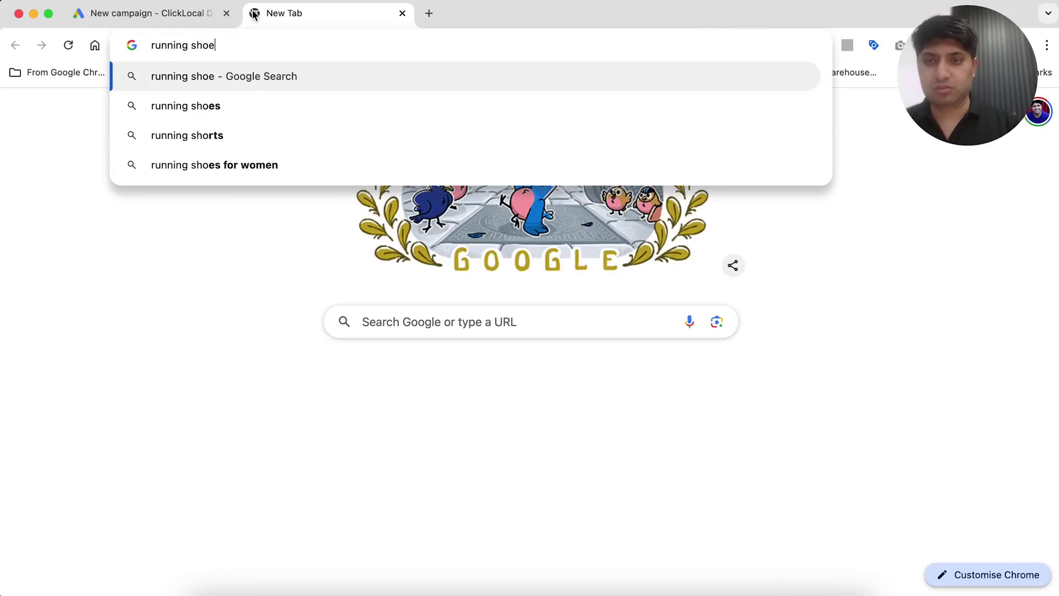
key("Return")
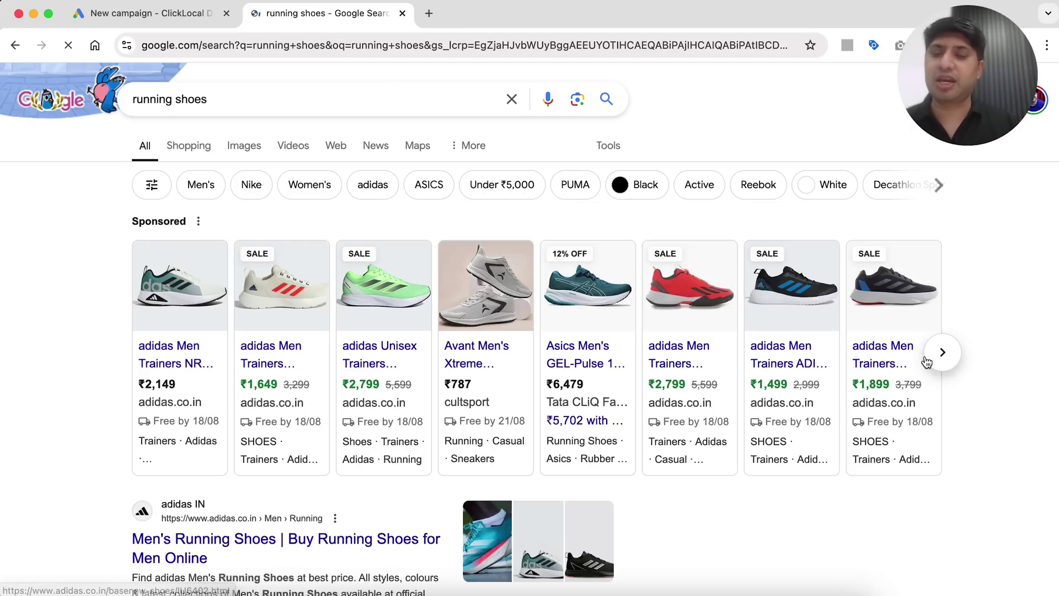
Browse further through the sponsored product listings for running shoes and return to the Google Ads campaign setup
left_click(942, 353)
left_click(942, 353)
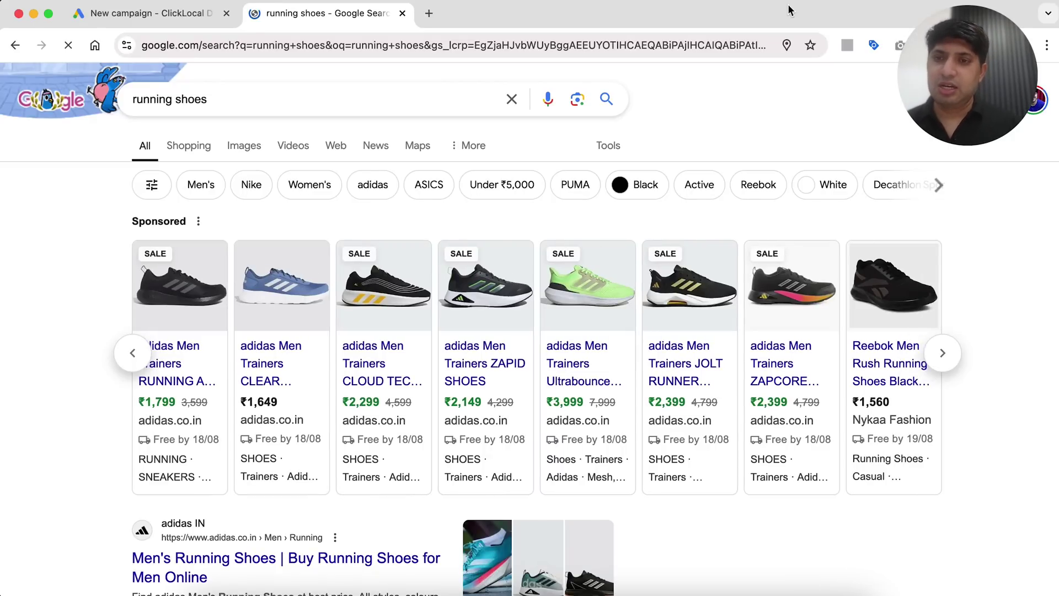
left_click(139, 15)
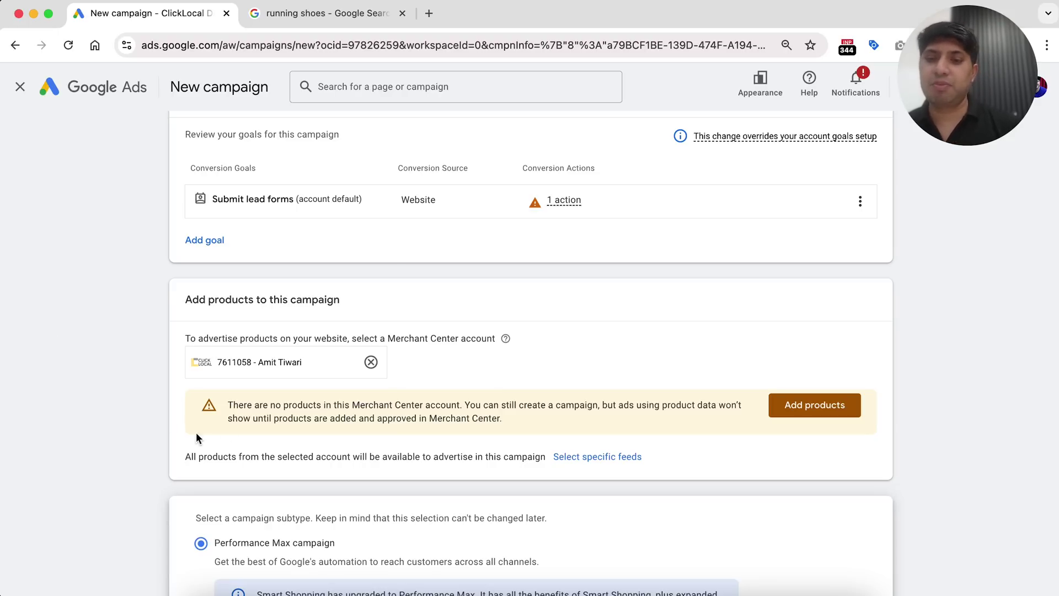
Try to continue without a linked Merchant Center account and select the same account again
left_click(371, 363)
left_click(125, 374)
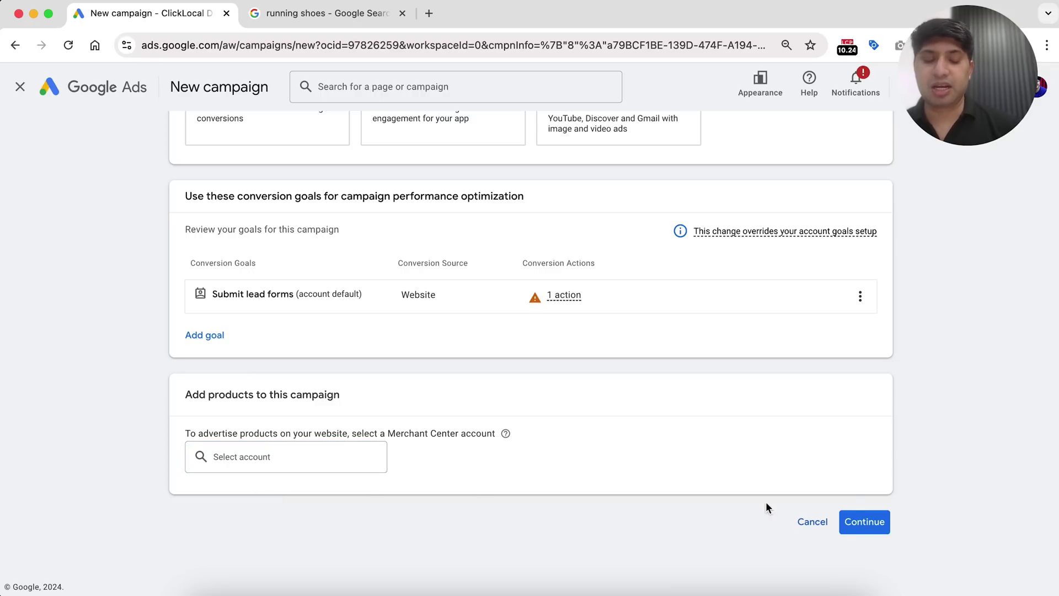
scroll(626, 361, "up", 4)
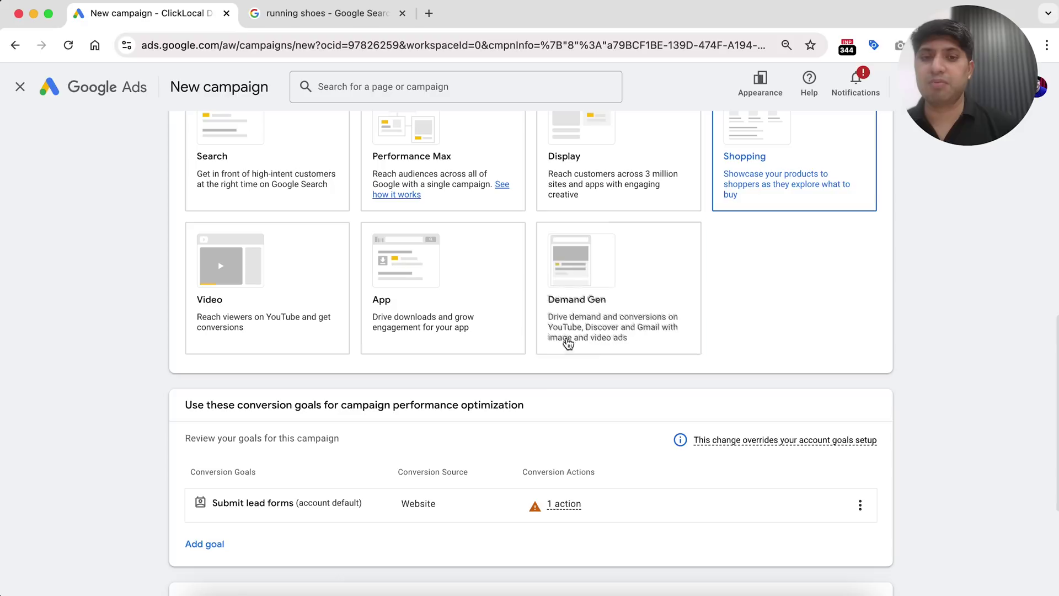
scroll(496, 364, "down", 4)
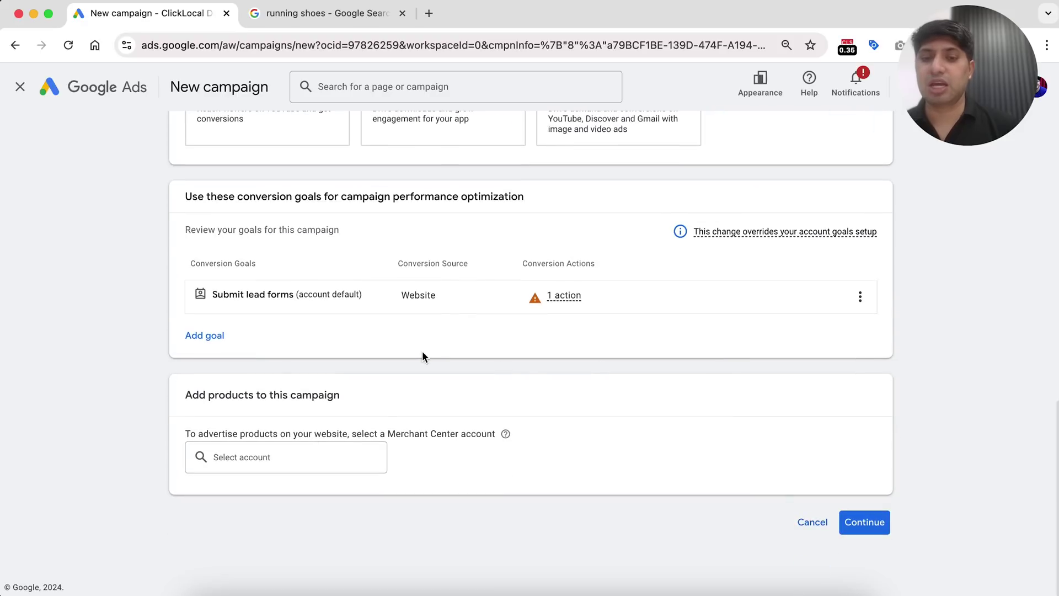
left_click(866, 525)
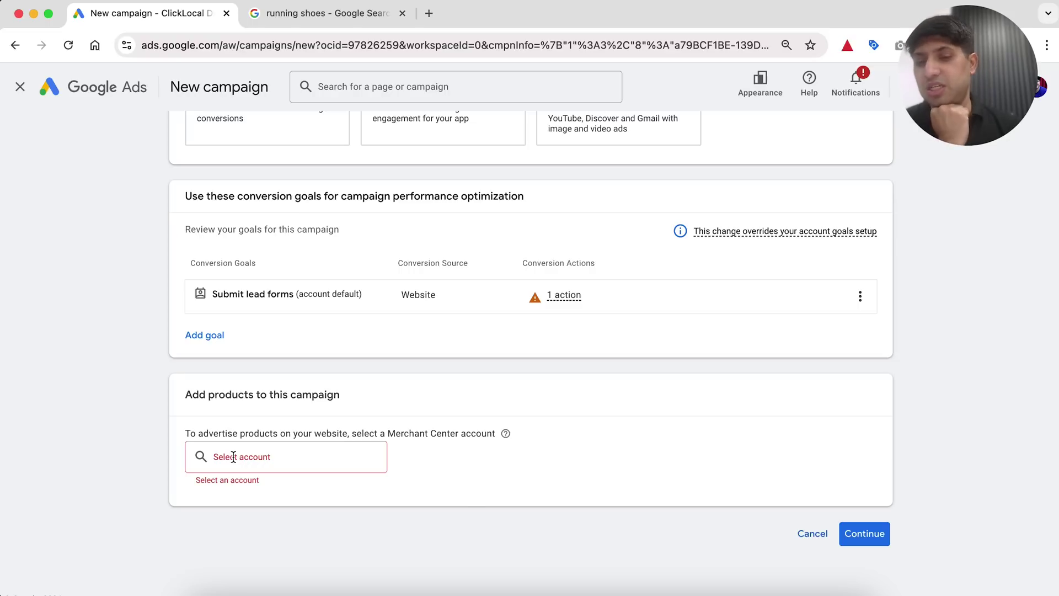
left_click(234, 457)
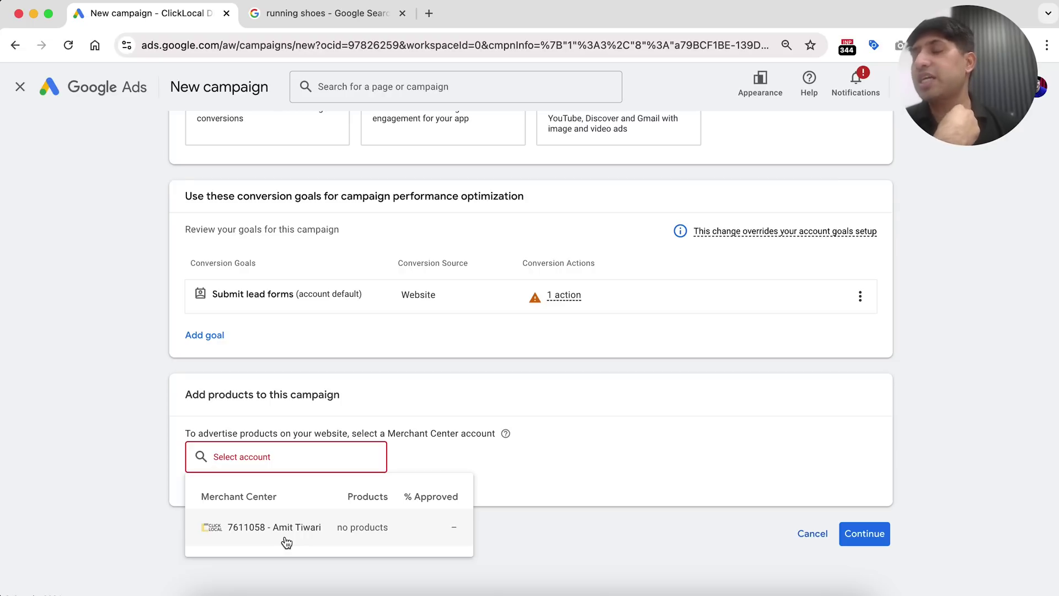
left_click(319, 532)
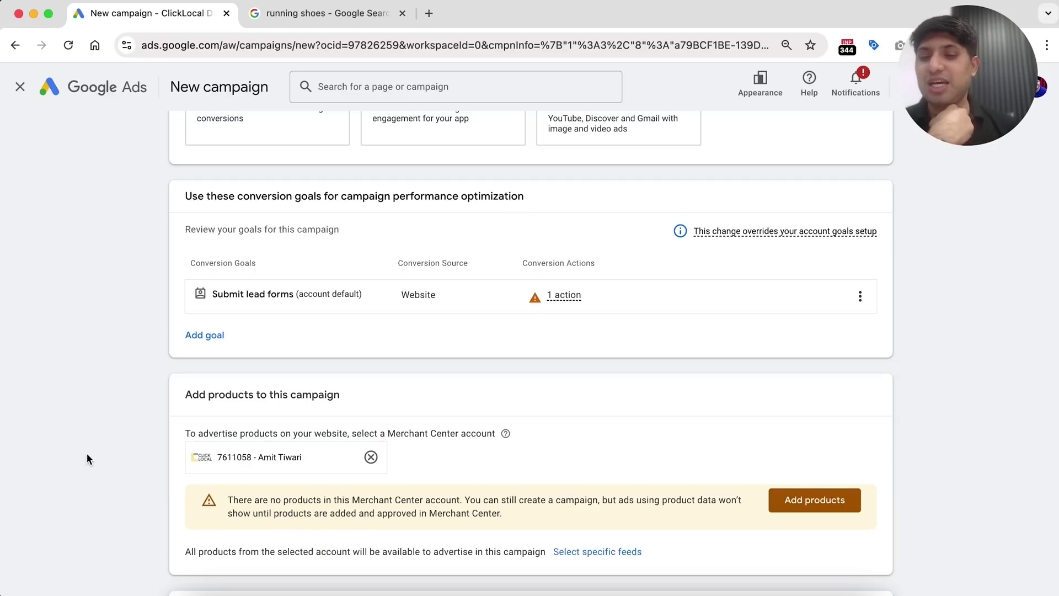
Set the campaign subtype to Standard Shopping campaign and continue to the campaign settings
scroll(87, 456, "down", 2)
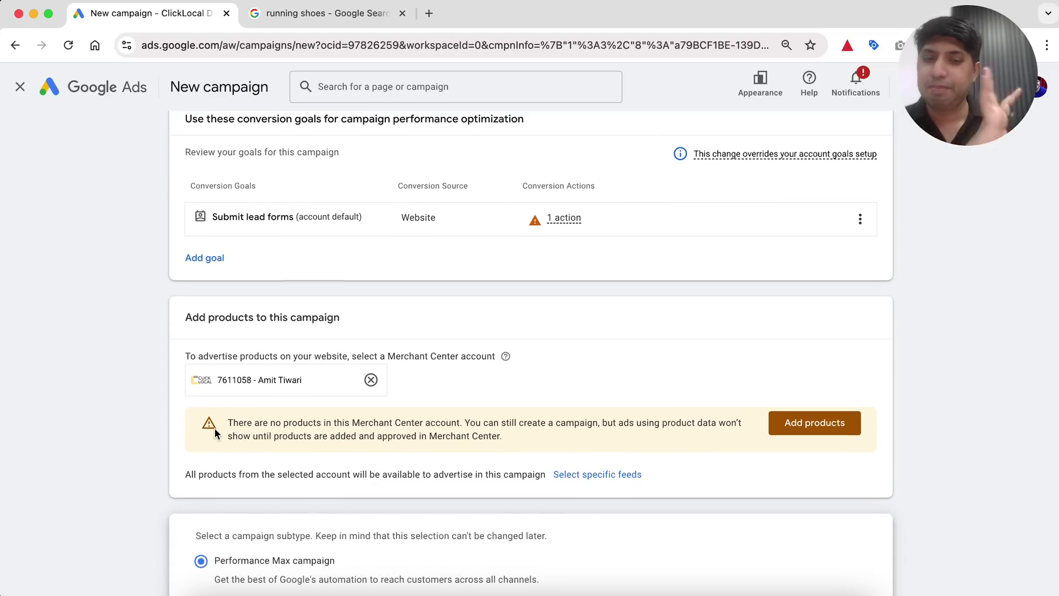
scroll(215, 430, "down", 4)
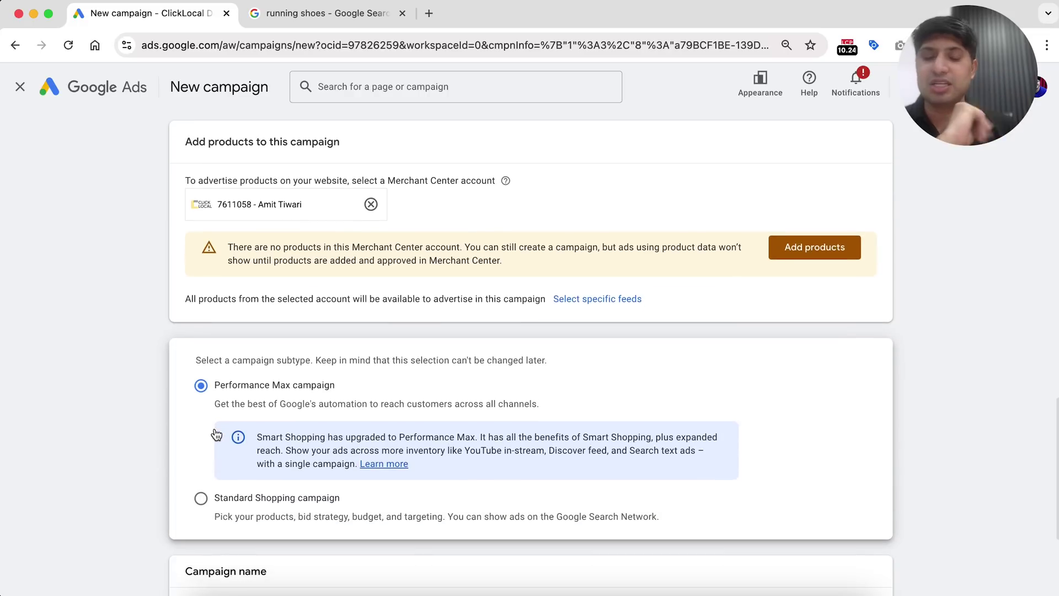
scroll(102, 404, "down", 1)
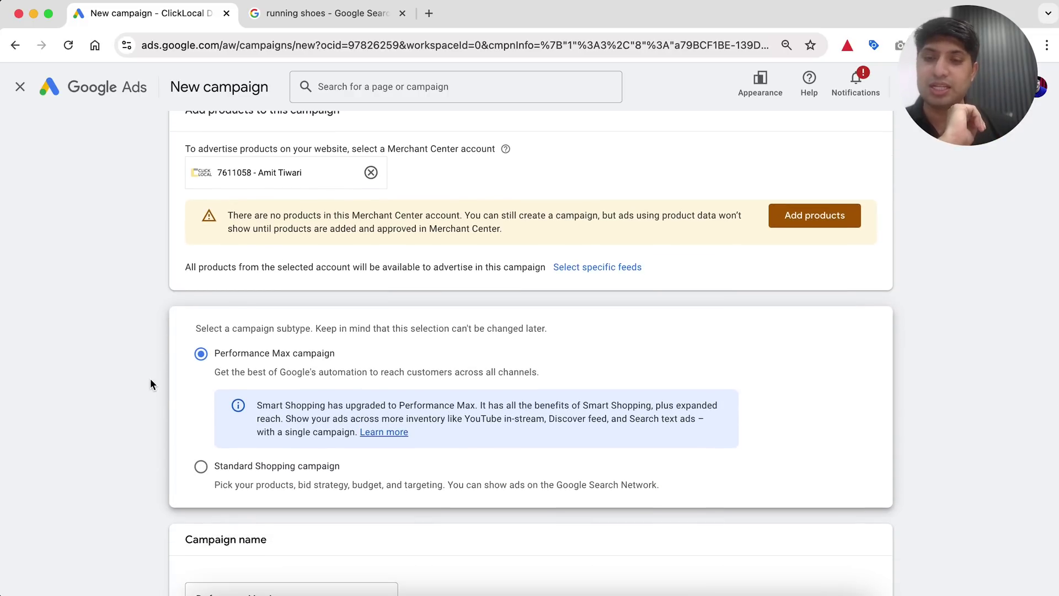
scroll(150, 379, "down", 1)
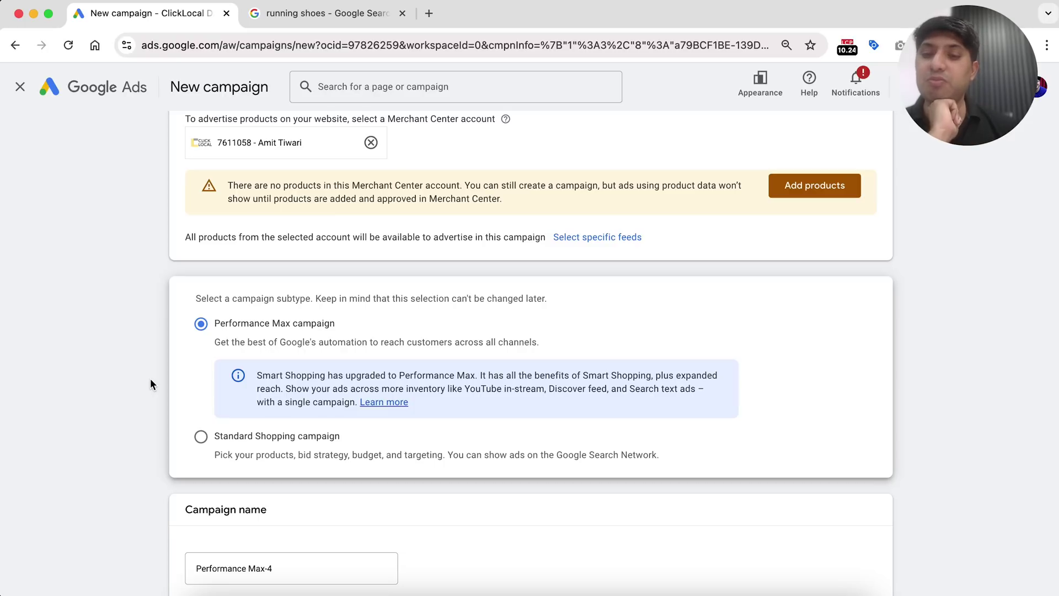
scroll(183, 438, "down", 1)
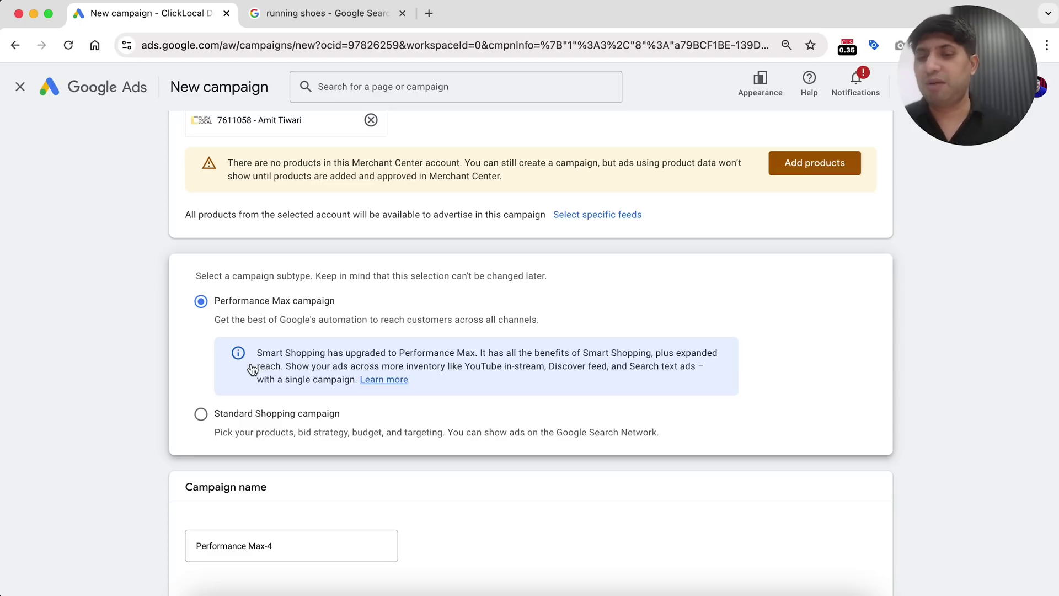
left_click(201, 415)
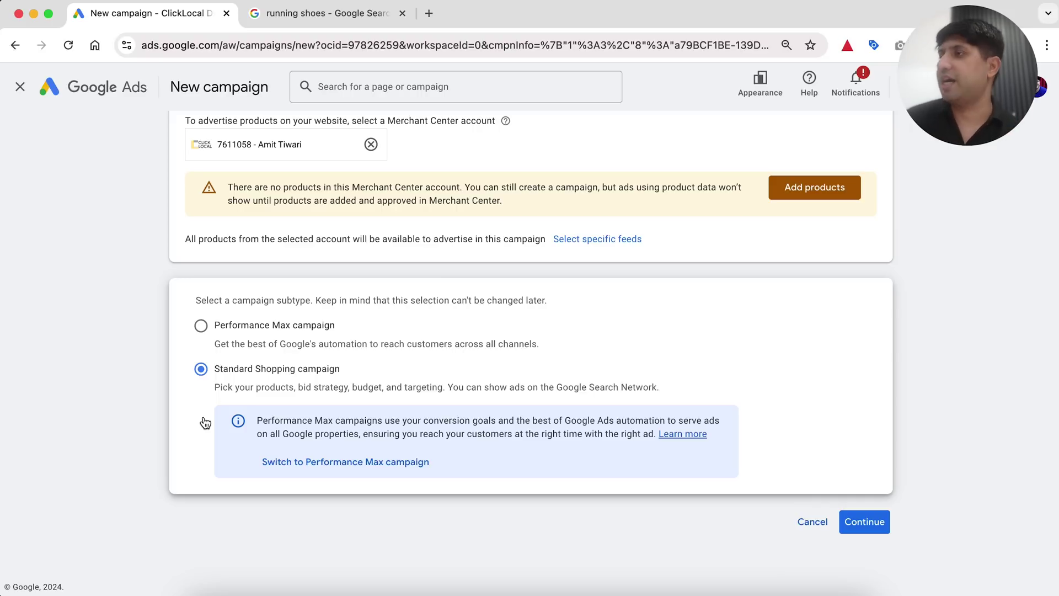
left_click(202, 328)
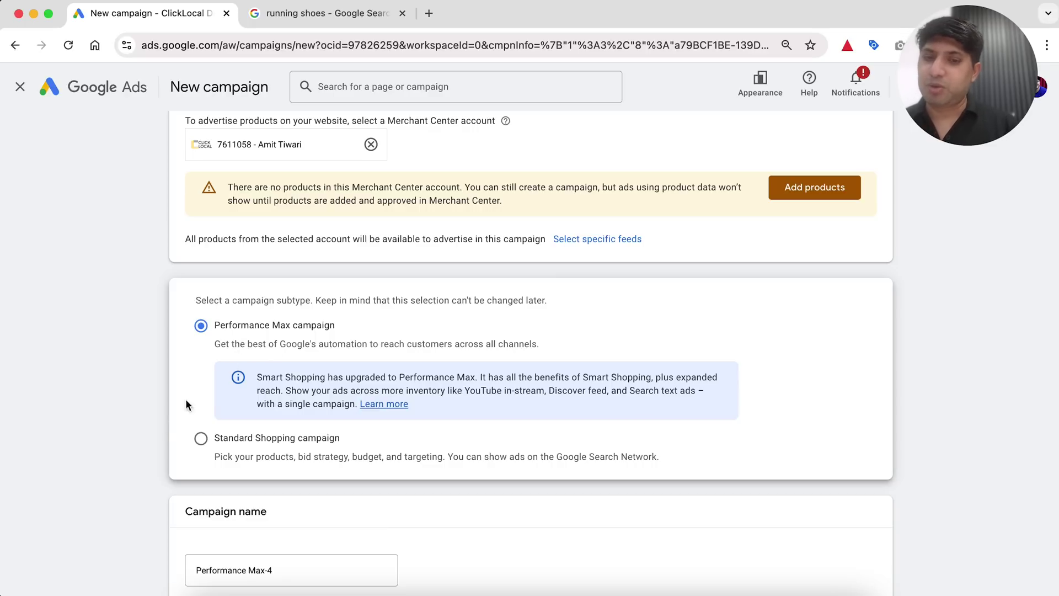
scroll(162, 422, "down", 3)
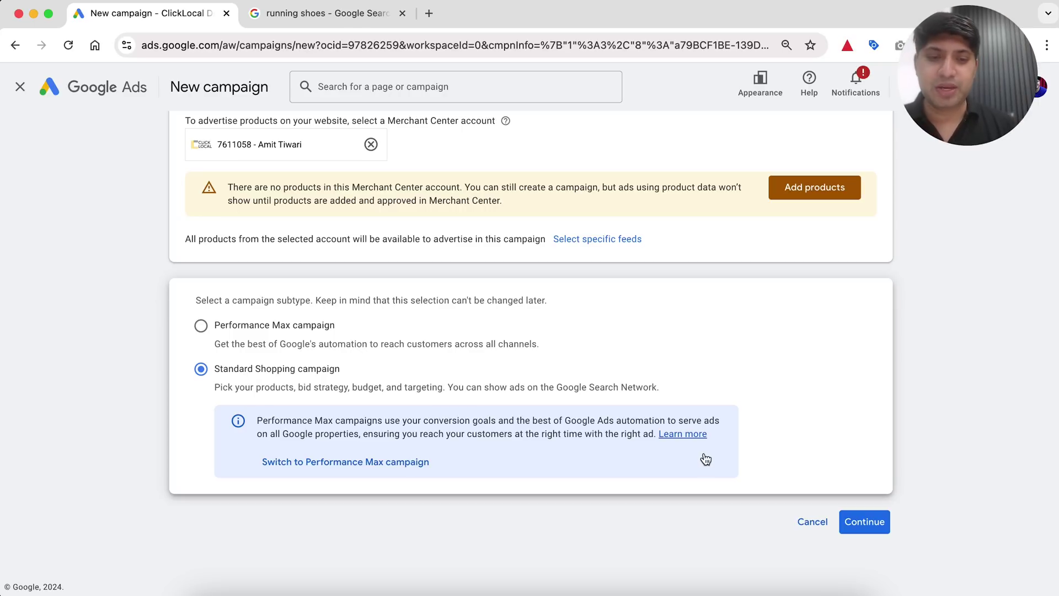
left_click(871, 529)
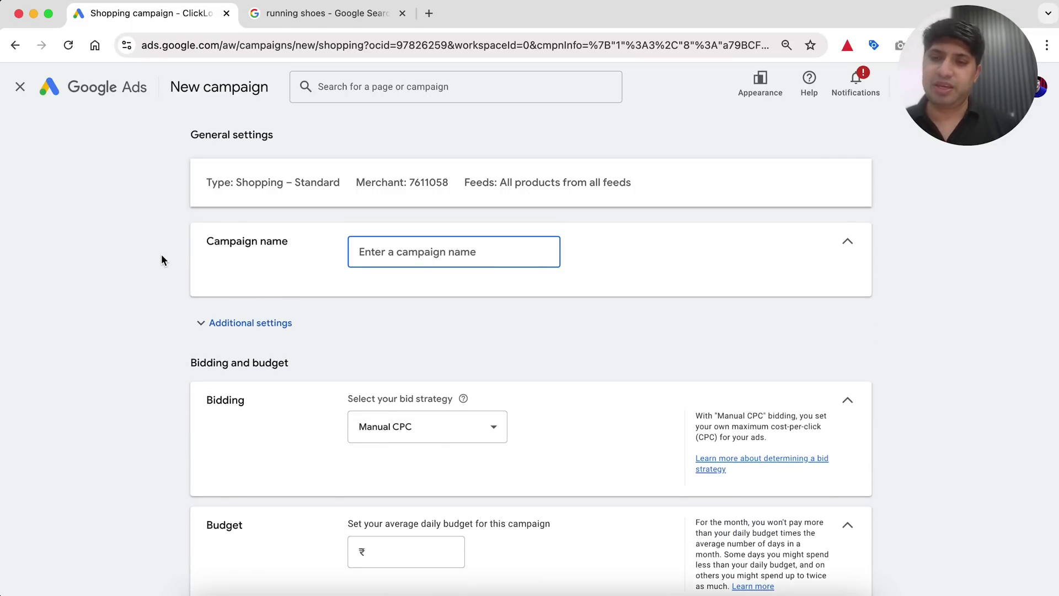
Name the campaign "Shopping Campaign 1" and expand the inventory filter among the additional settings
type("S")
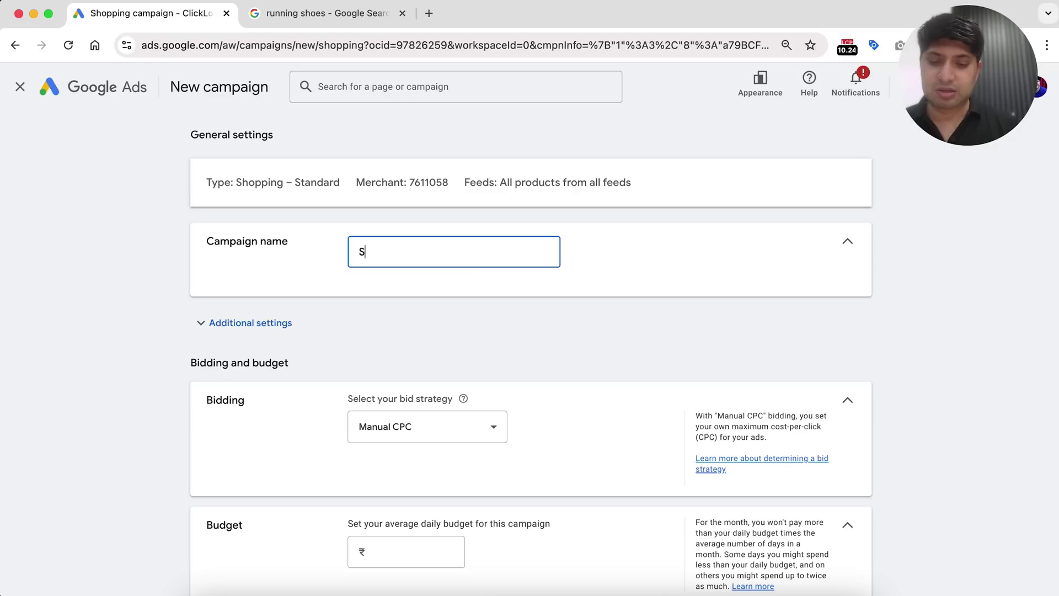
type("hopping Campaign 1")
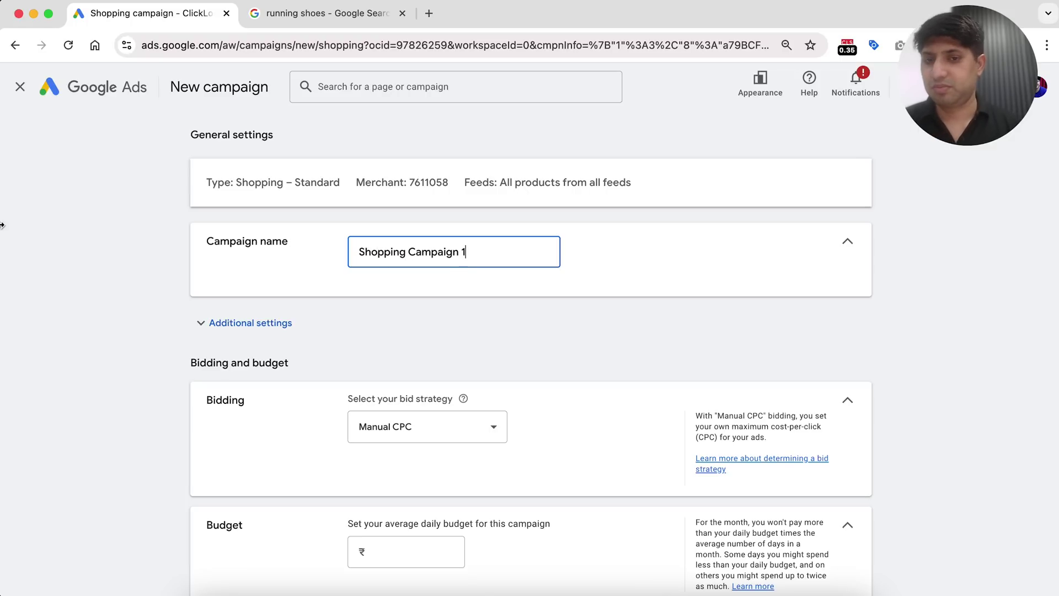
left_click(205, 326)
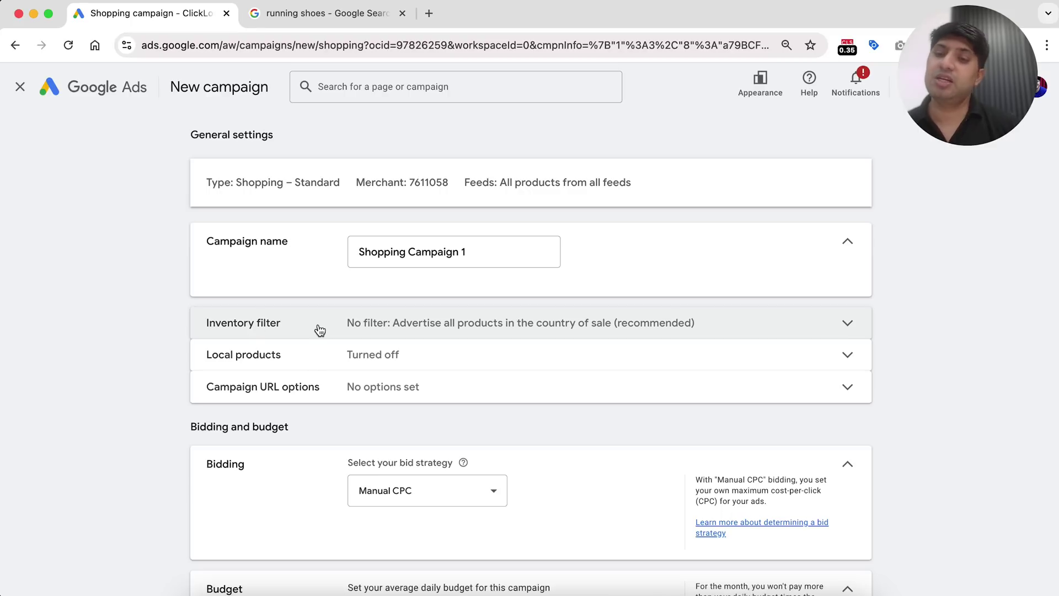
left_click(345, 328)
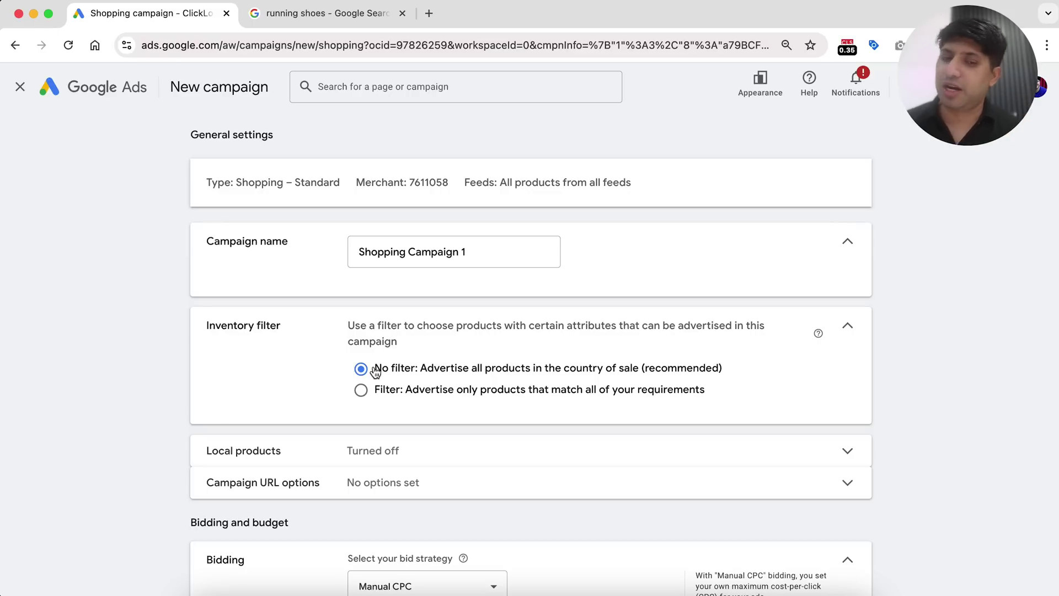
left_click(549, 594)
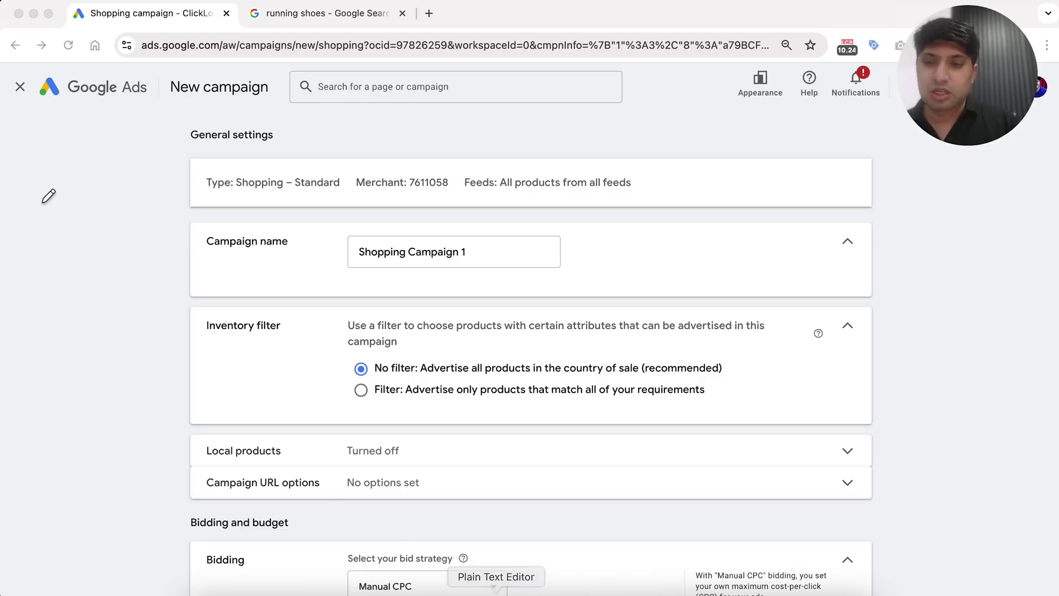
mouse_move(31, 169)
left_mouse_down()
mouse_move(28, 204)
mouse_move(34, 167)
left_mouse_up()
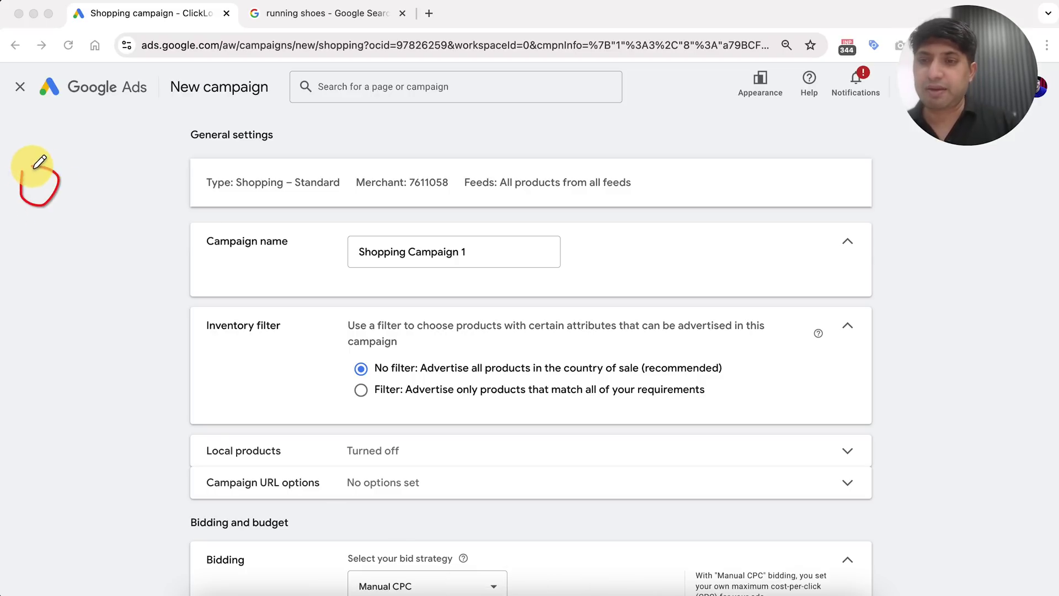
mouse_move(25, 240)
left_mouse_down()
mouse_move(41, 282)
mouse_move(27, 235)
left_mouse_up()
mouse_move(32, 305)
left_mouse_down()
mouse_move(55, 353)
mouse_move(44, 327)
left_mouse_up()
left_click_drag(68, 180, 157, 217)
left_click_drag(99, 238, 164, 234)
left_click_drag(80, 319, 163, 235)
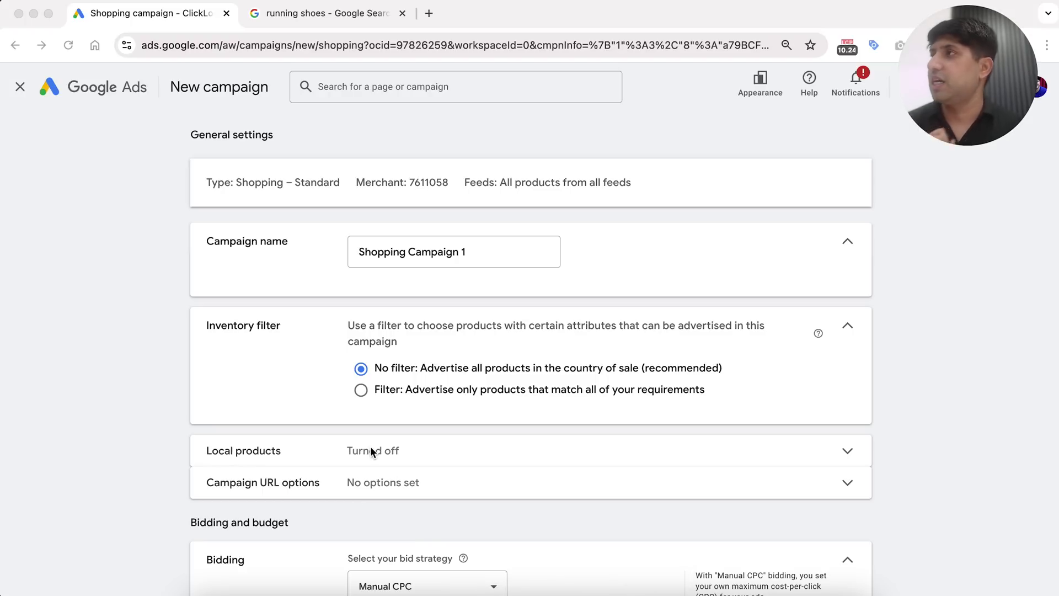
Turn on the inventory filter and restrict it to products whose Category is "running shoes"
left_click(361, 390)
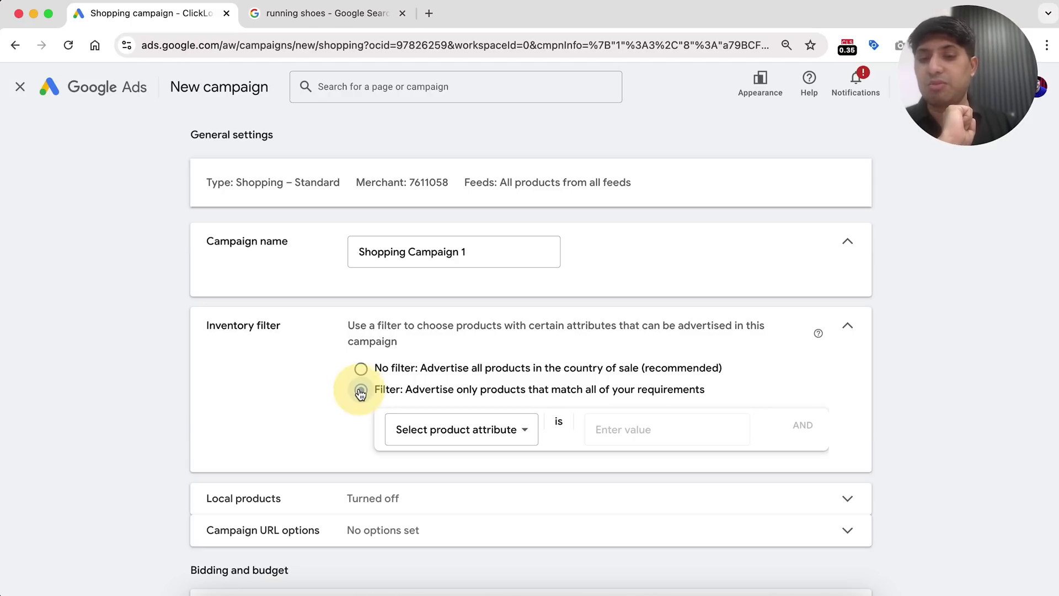
scroll(213, 421, "down", 5)
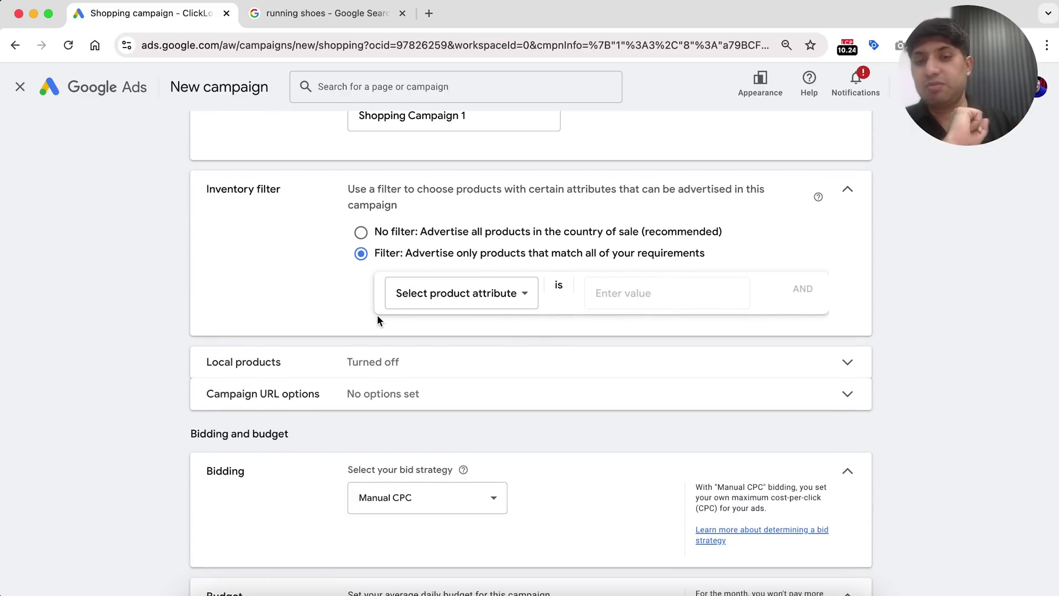
left_click(422, 308)
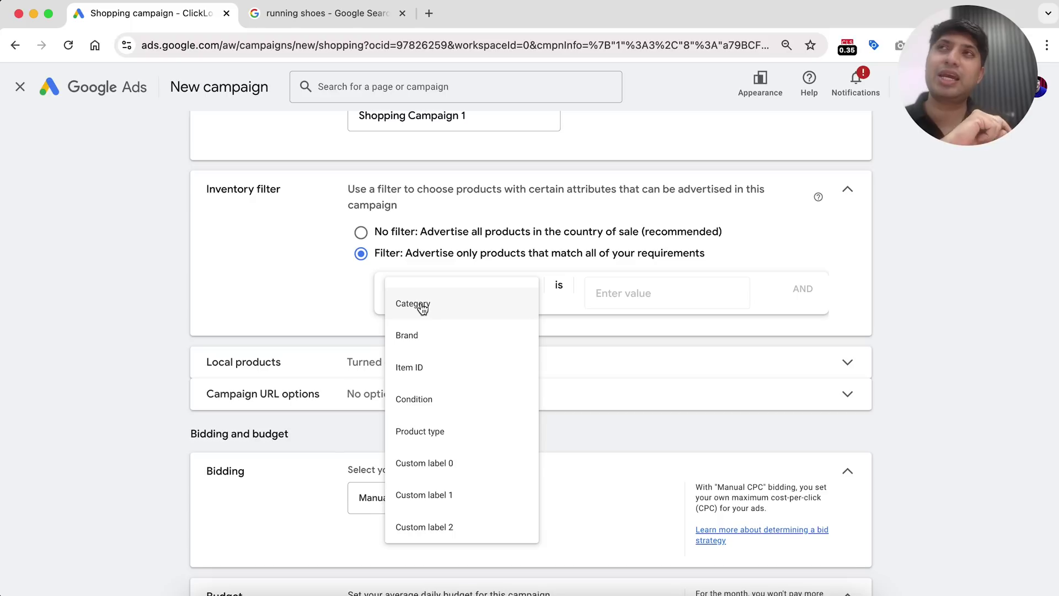
left_click(423, 305)
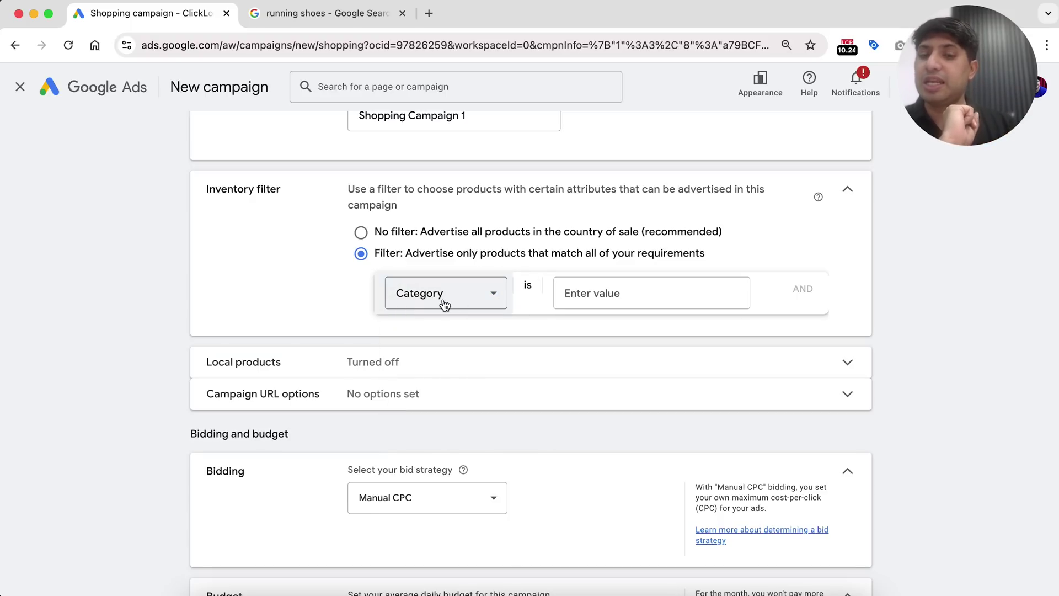
left_click(651, 291)
type("shoes")
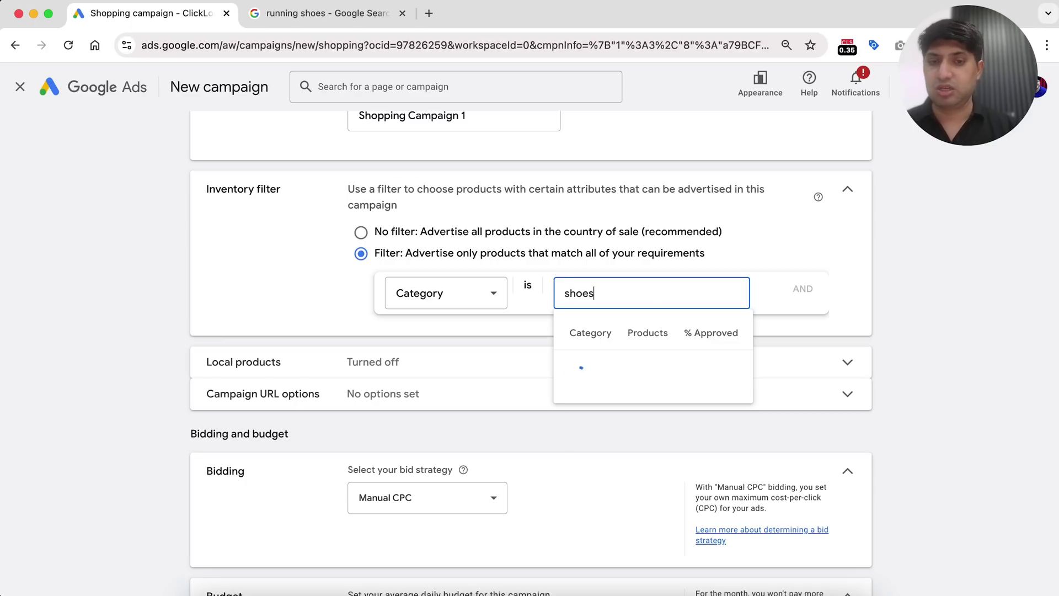
key("super+a")
type("running shoes")
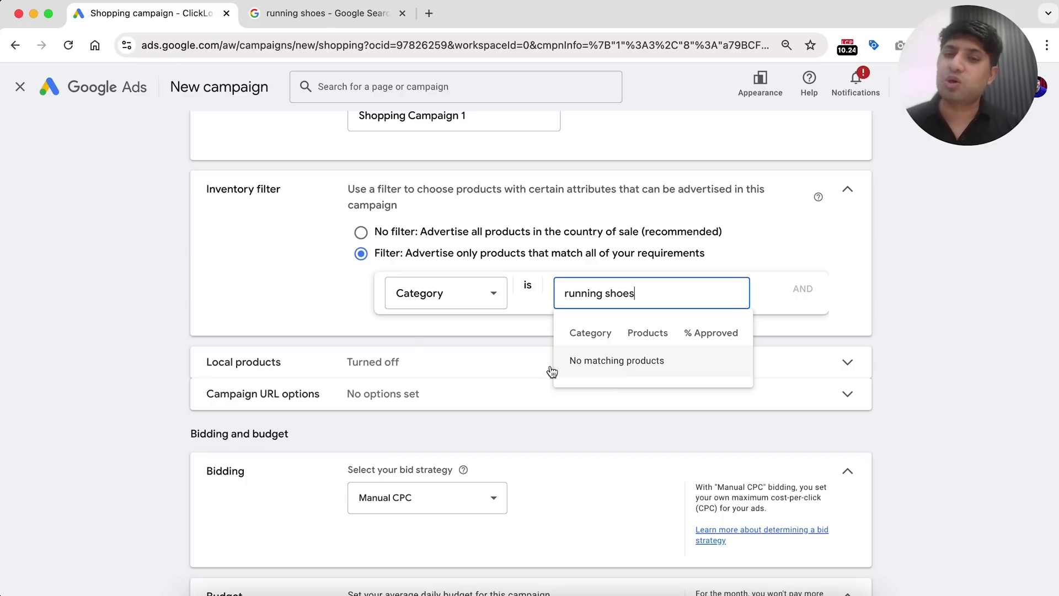
left_click(210, 312)
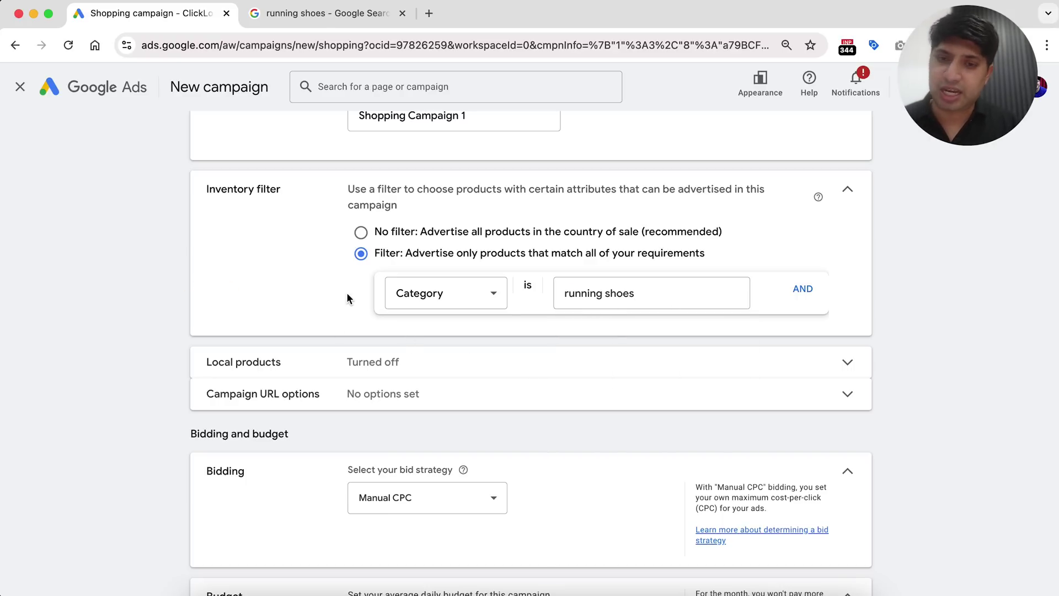
Change the inventory filter to products whose Brand is "adidas"
left_click(441, 287)
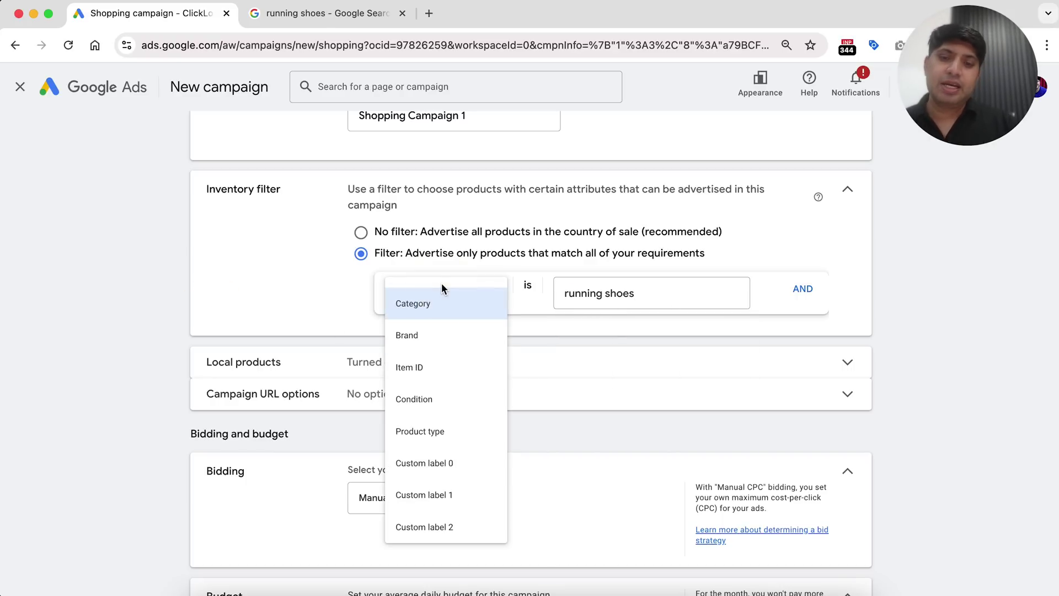
left_click(409, 338)
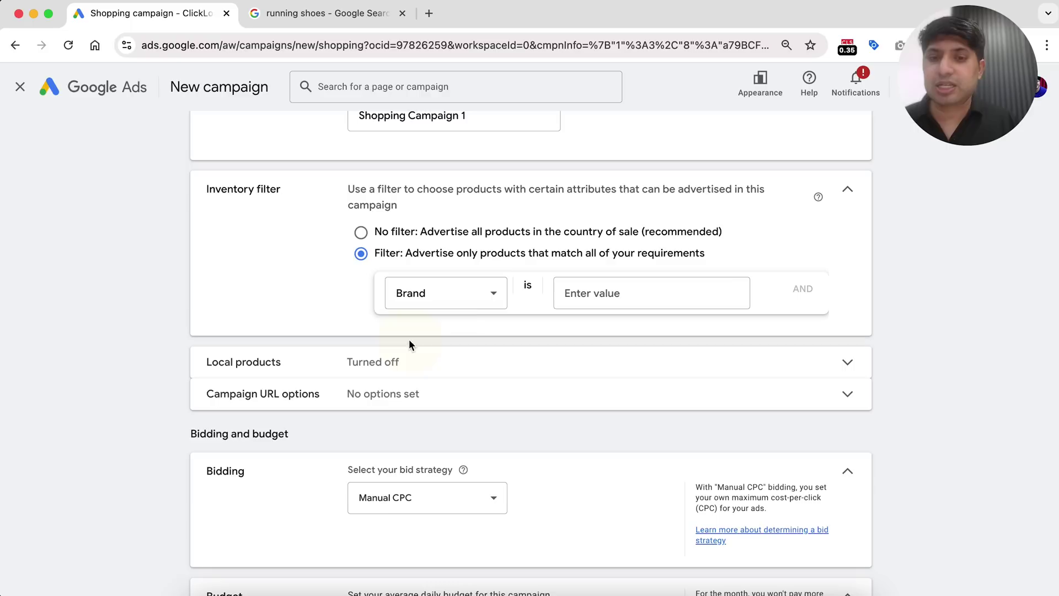
left_click(588, 298)
type("adidas")
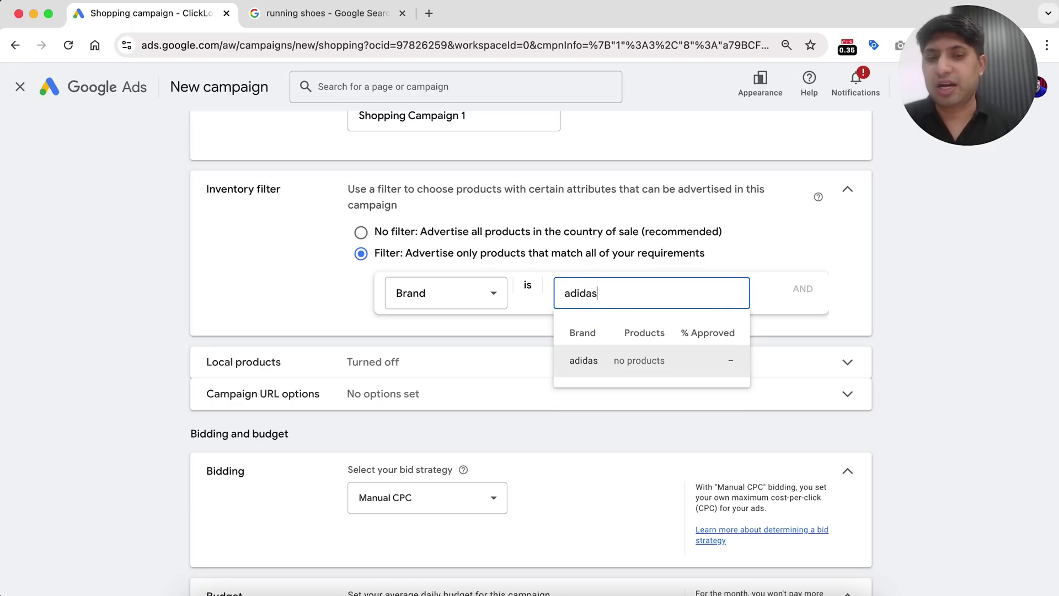
left_click(596, 362)
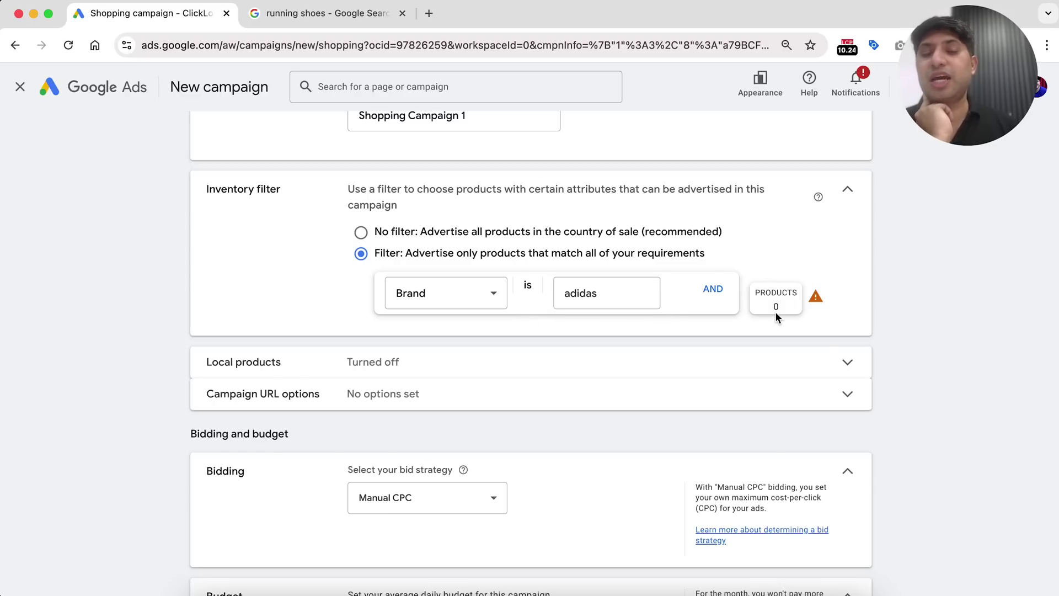
Switch the inventory filter attribute to Item ID with the value 1101
left_click(440, 308)
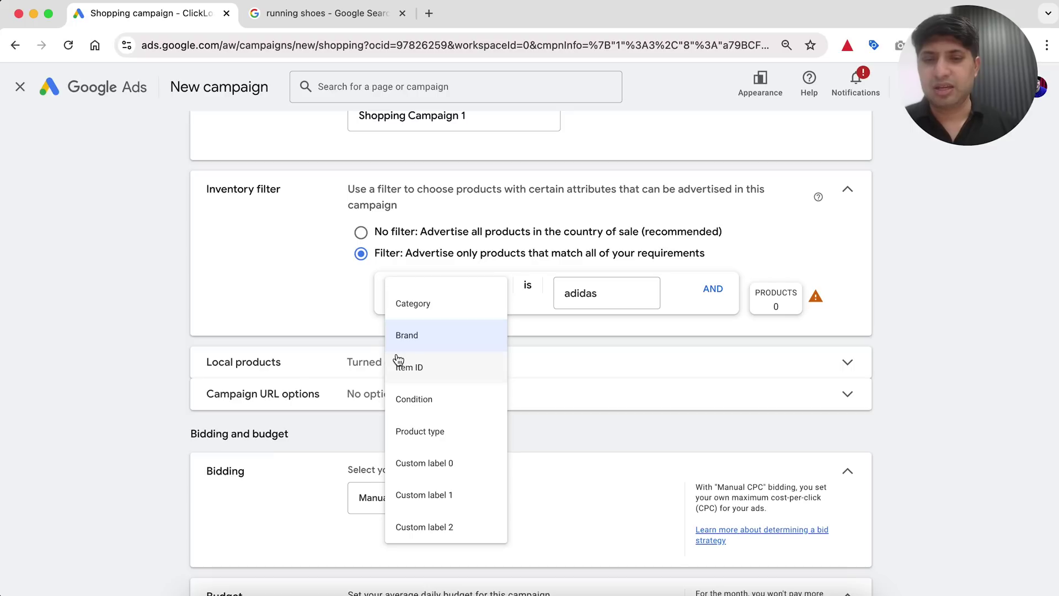
left_click(424, 371)
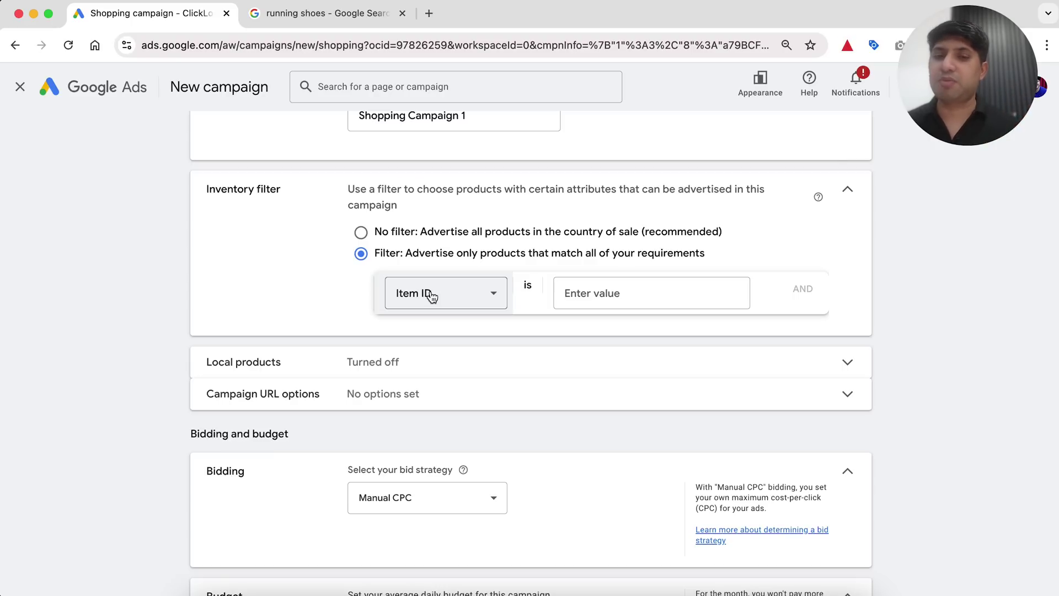
left_click(602, 284)
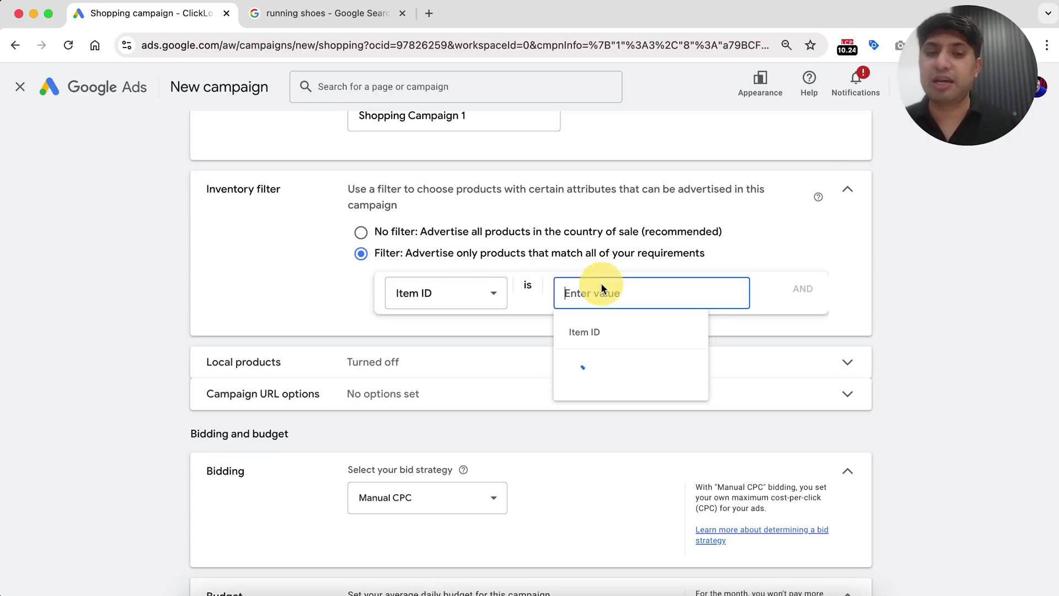
type("1101")
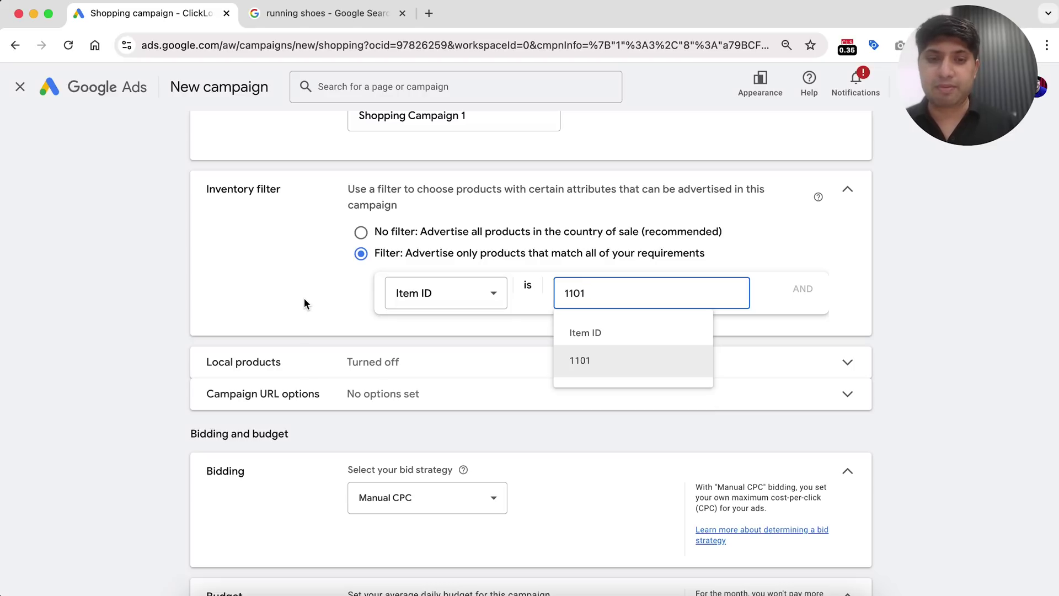
left_click(626, 362)
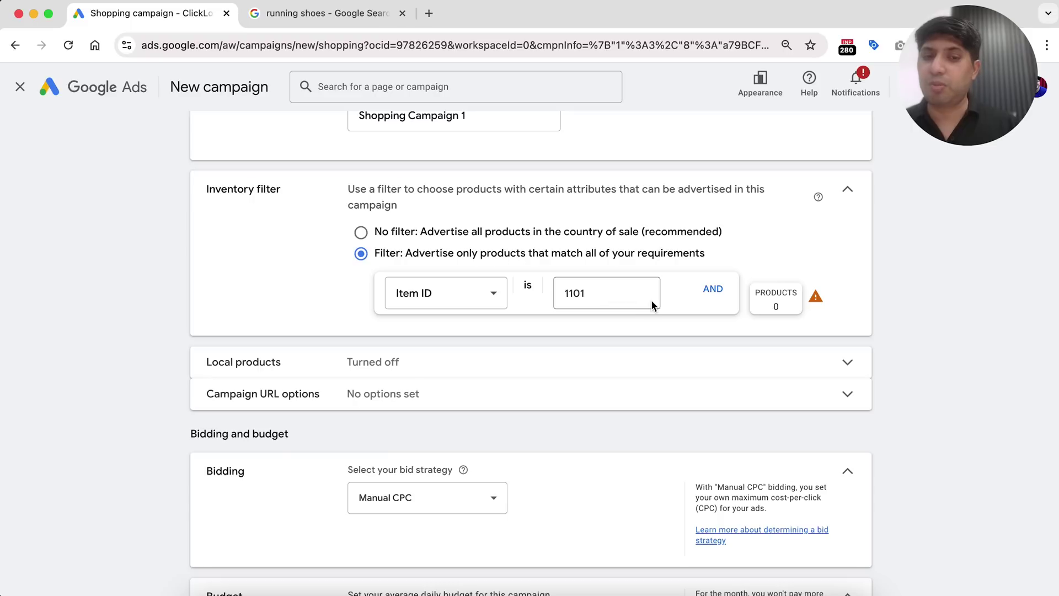
Extend the Item ID filter value to "1101, 1102, 1002"
left_click(591, 298)
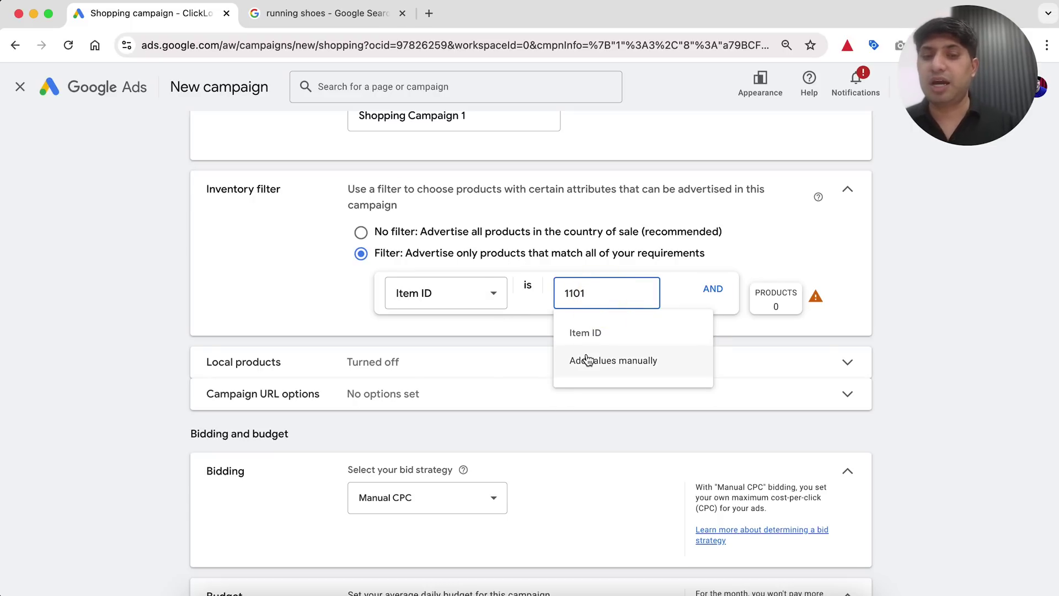
type(", 1")
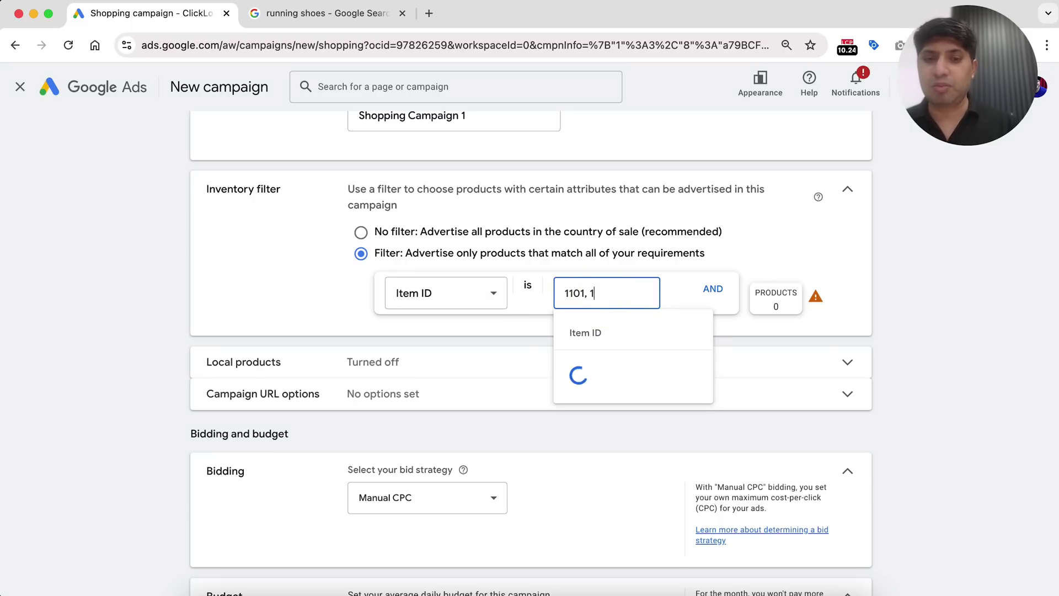
type("102")
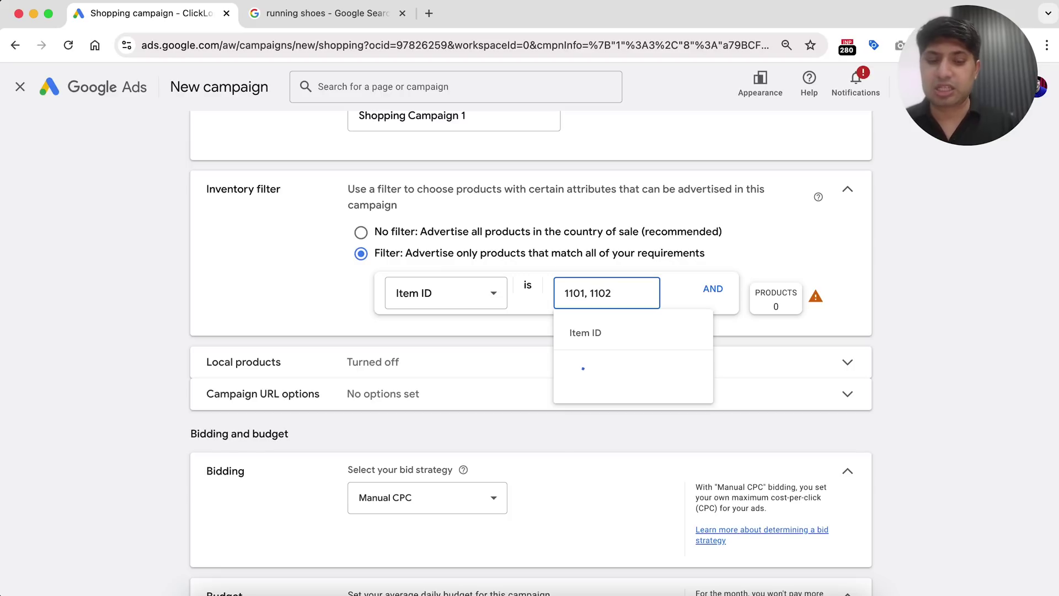
type(", 100")
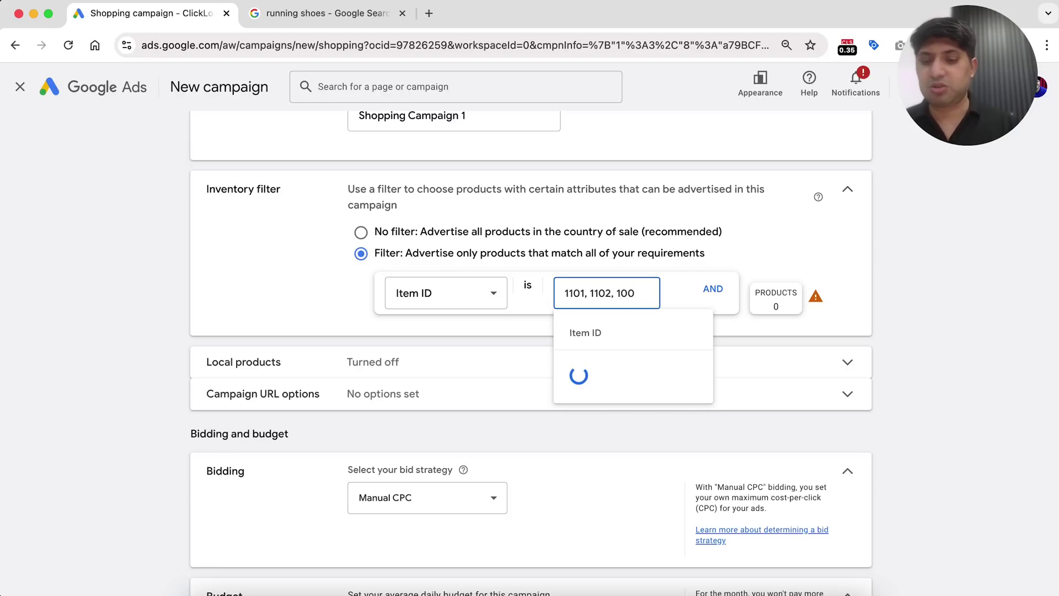
type("2")
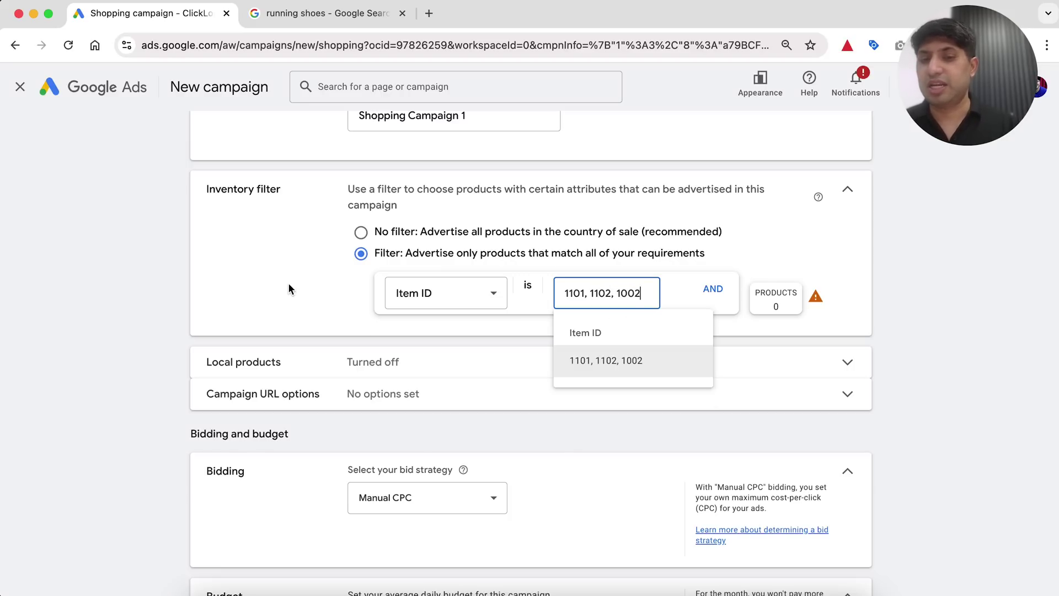
left_click(288, 282)
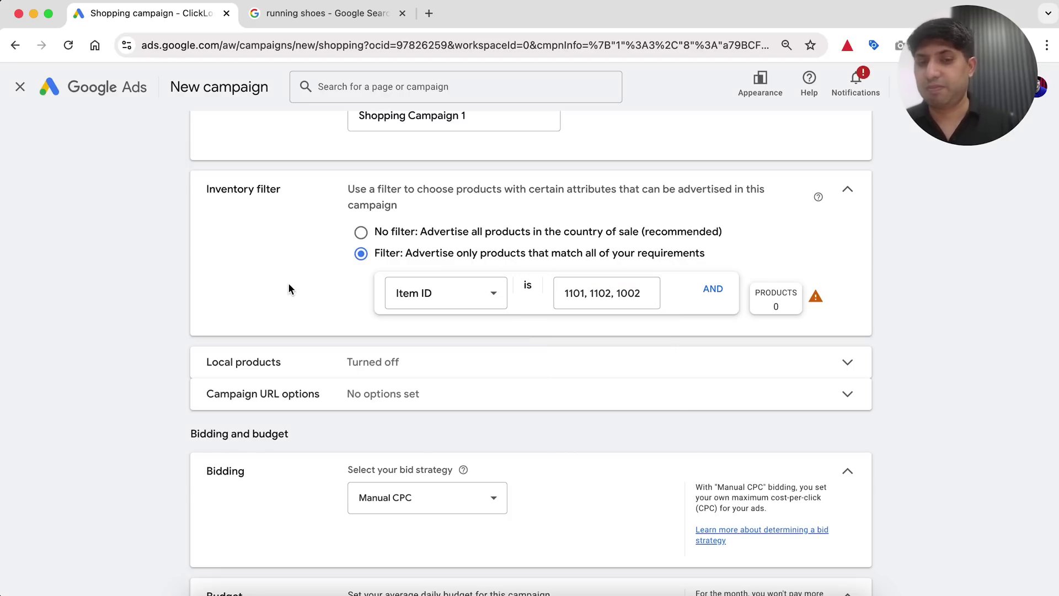
Look through the remaining filter attributes and set the inventory filter back to advertise all products in the country of sale
left_click(473, 296)
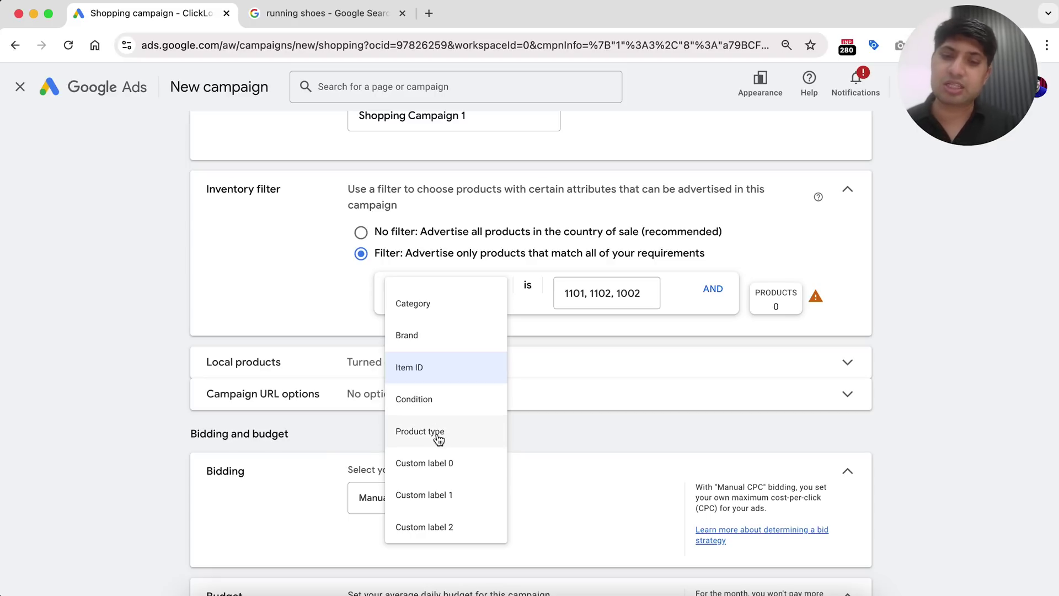
scroll(438, 436, "down", 1)
scroll(438, 441, "down", 4)
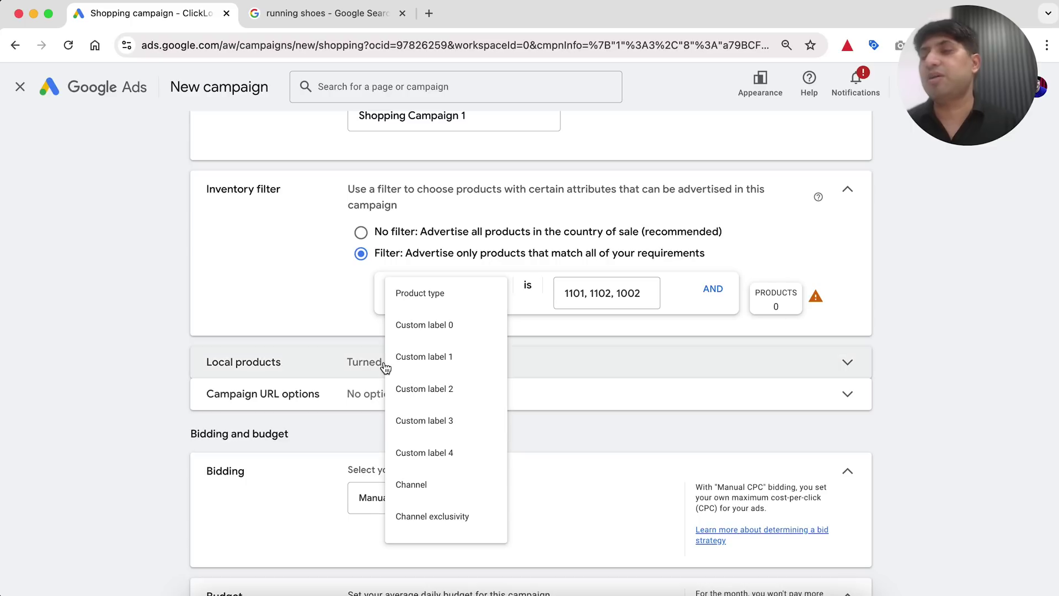
left_click(283, 282)
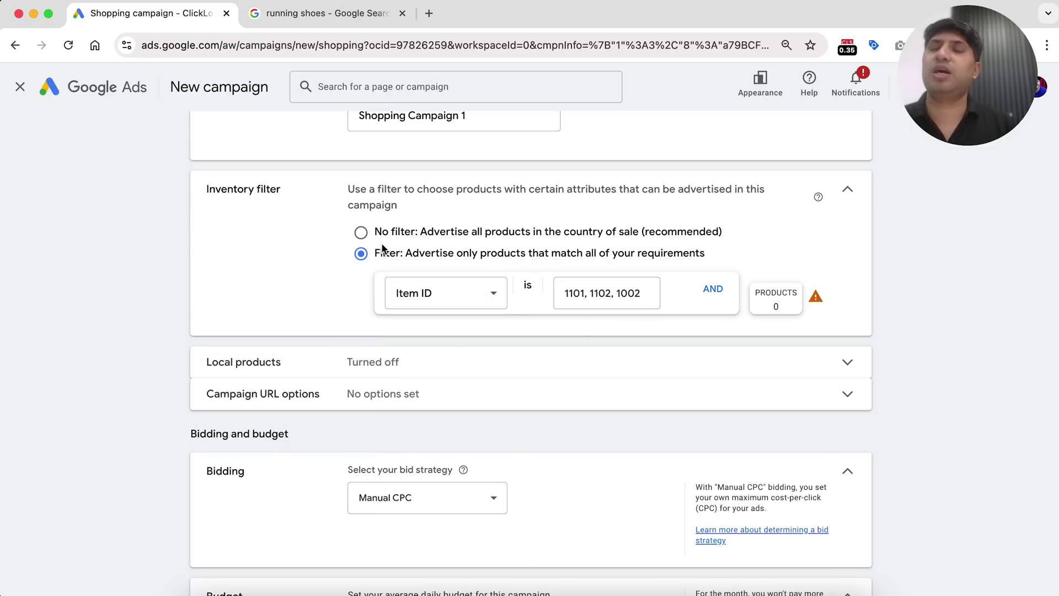
left_click(361, 234)
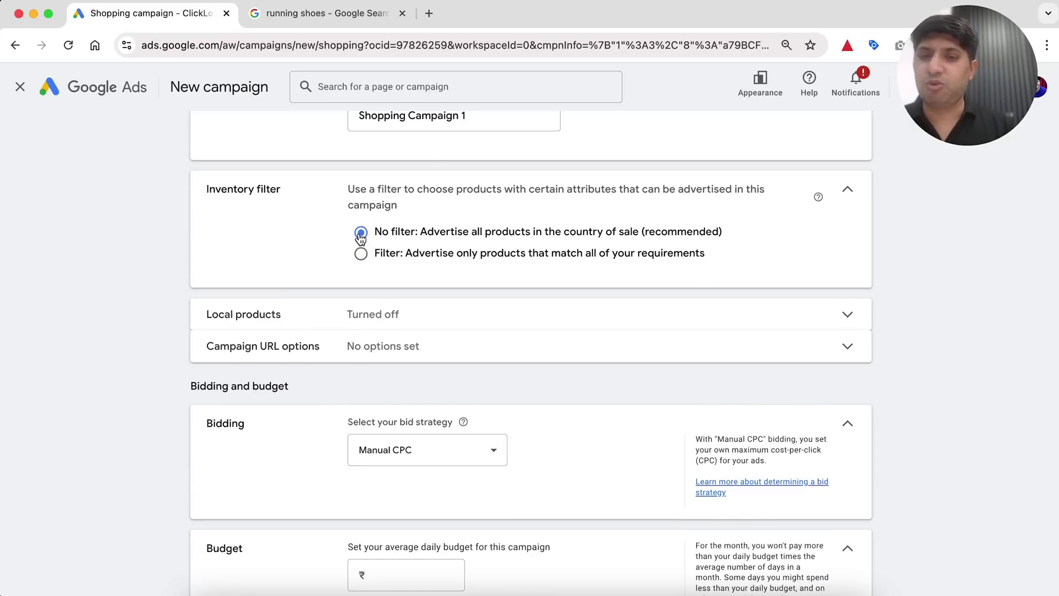
Expand the local products setting and turn on ads for products sold in local stores
left_click(338, 318)
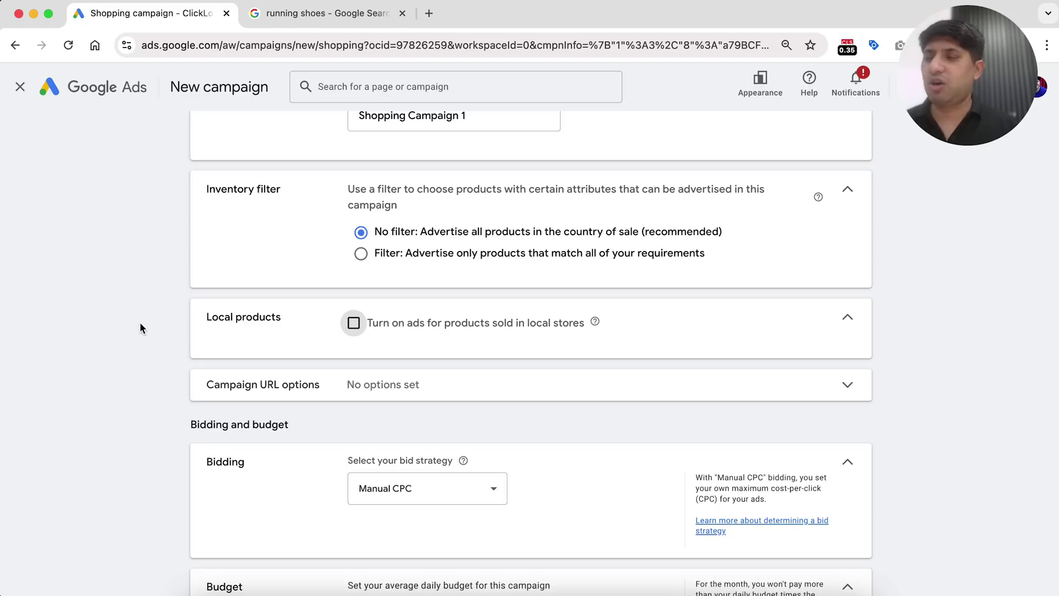
left_click(173, 338)
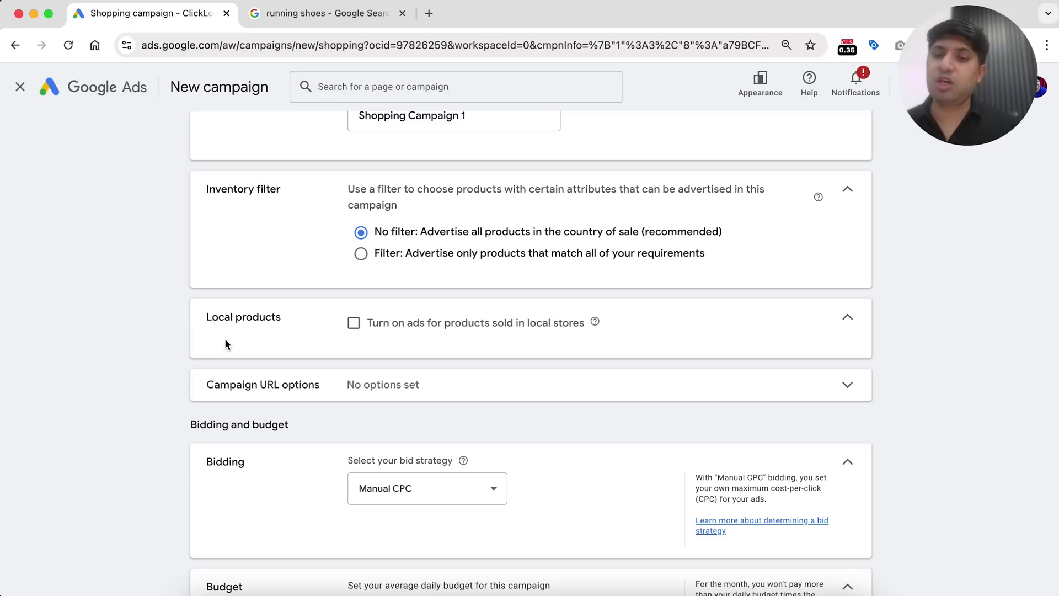
left_click(353, 324)
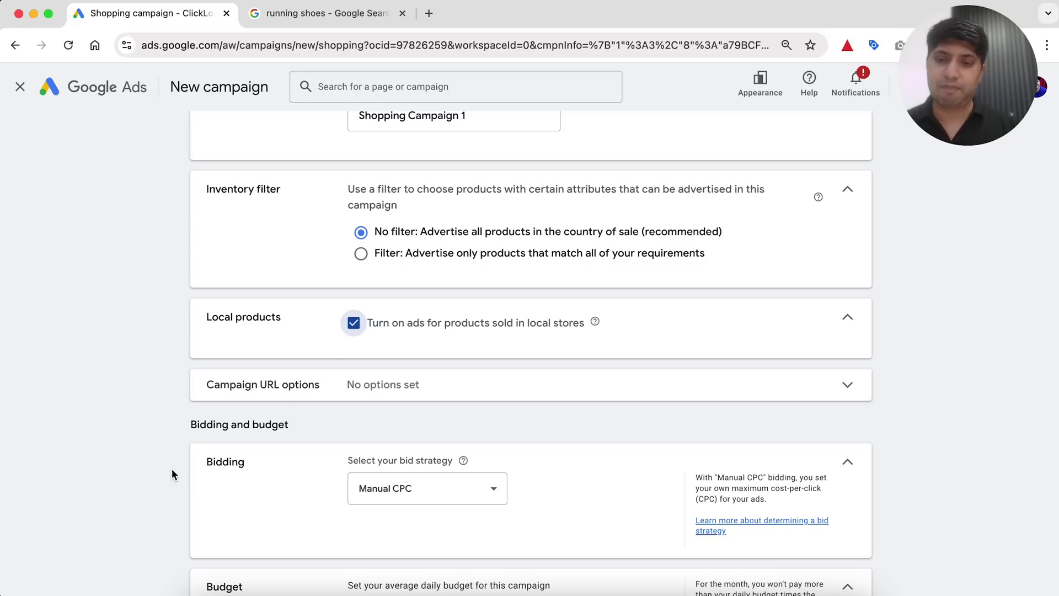
Review the available bid strategies and choose Manual CPC for the campaign's bidding
scroll(171, 468, "down", 3)
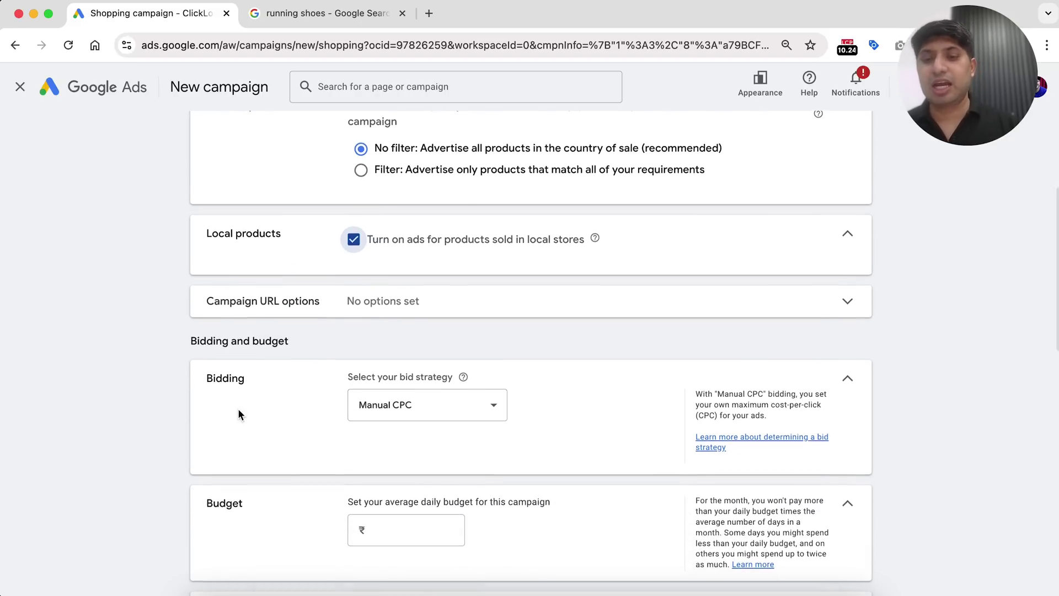
scroll(237, 408, "down", 1)
left_click(402, 389)
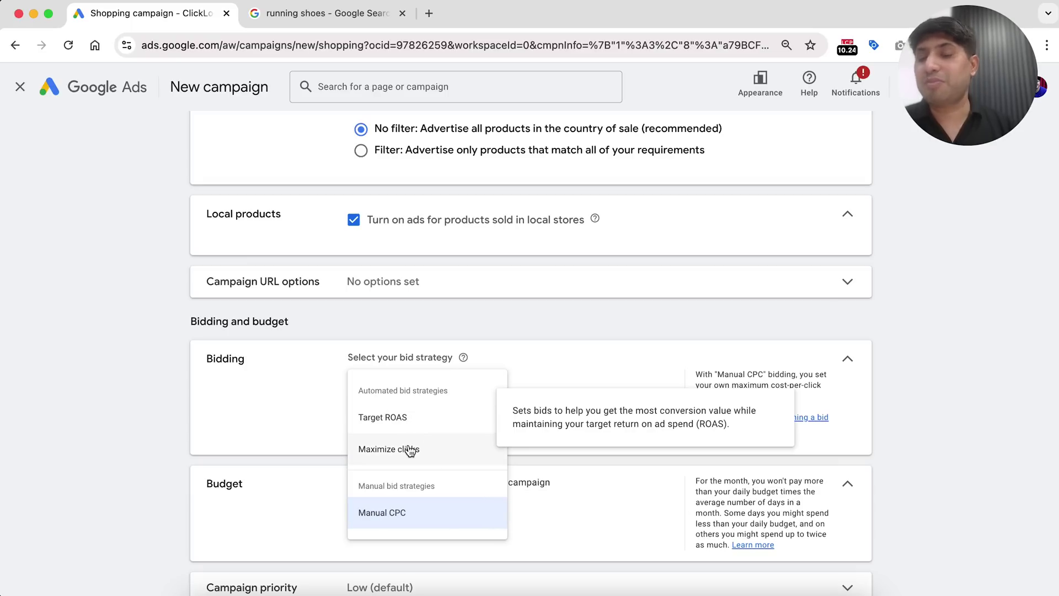
left_click(383, 529)
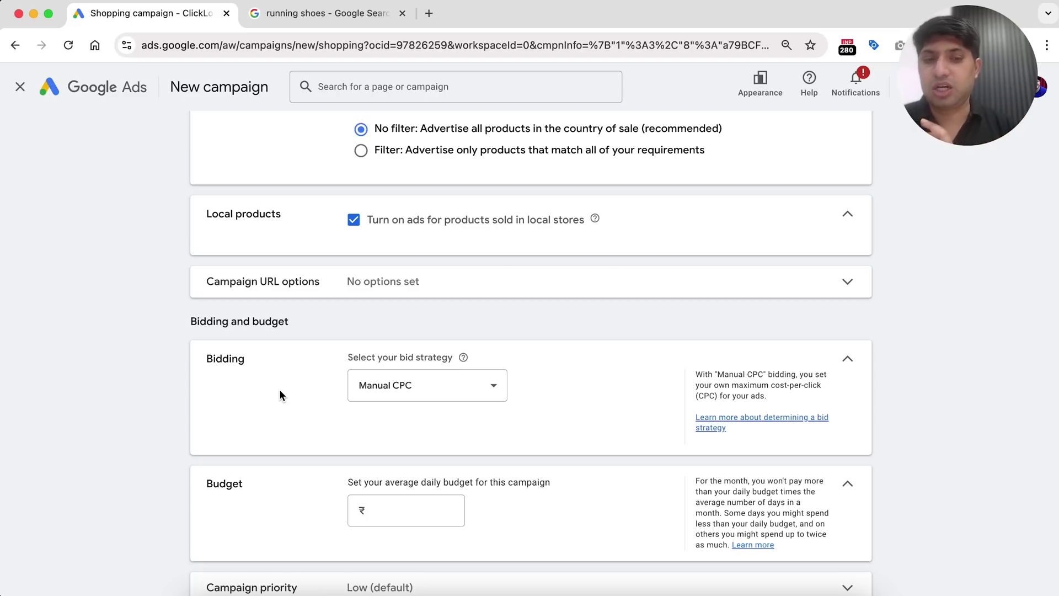
scroll(124, 443, "down", 7)
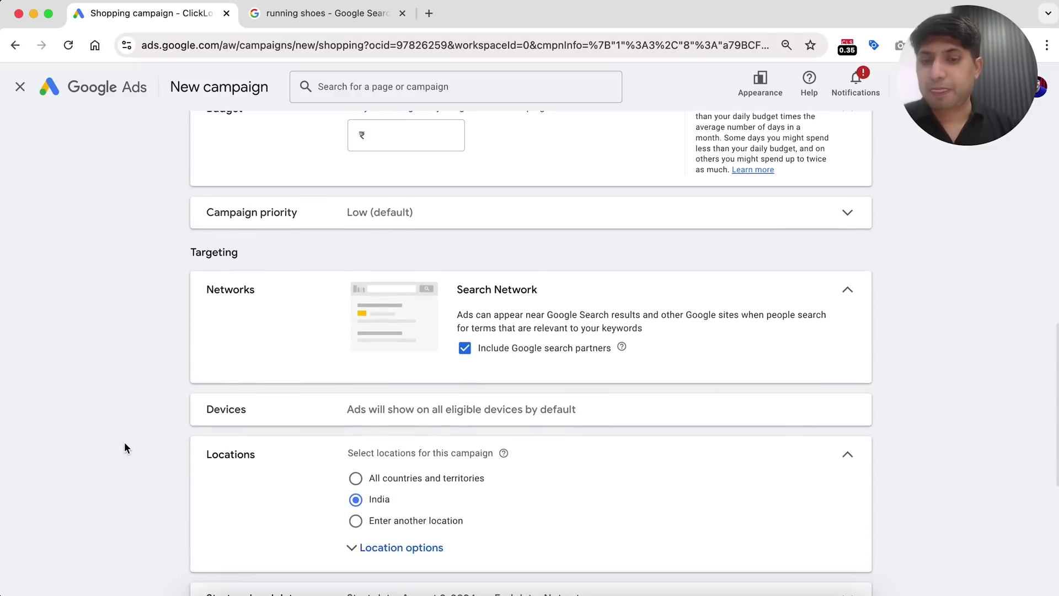
Check the ad group's CPC bid field and try Maximize clicks as the campaign's bid strategy
scroll(125, 448, "down", 6)
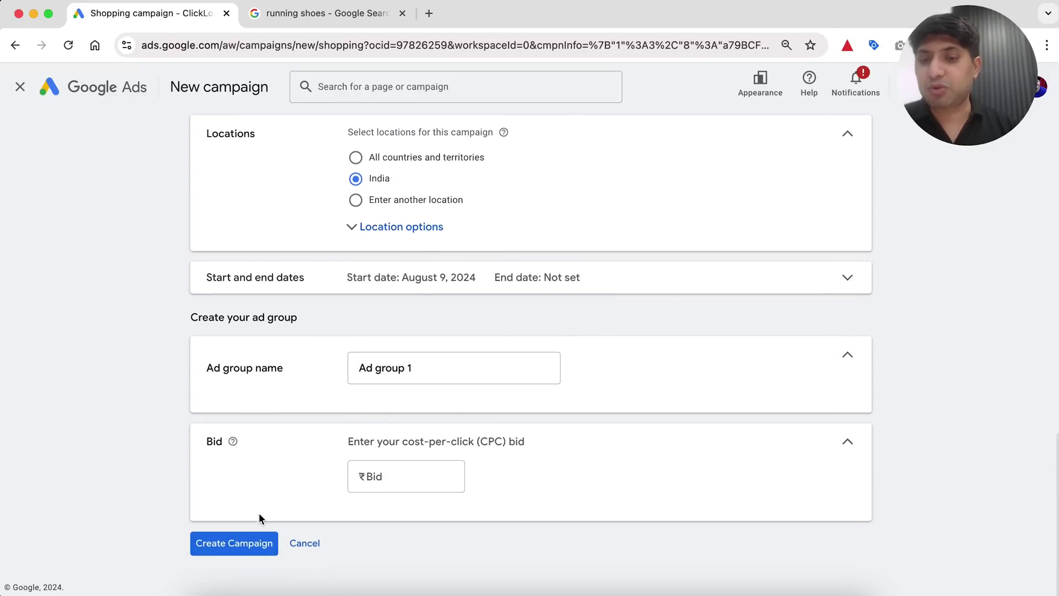
left_click(391, 476)
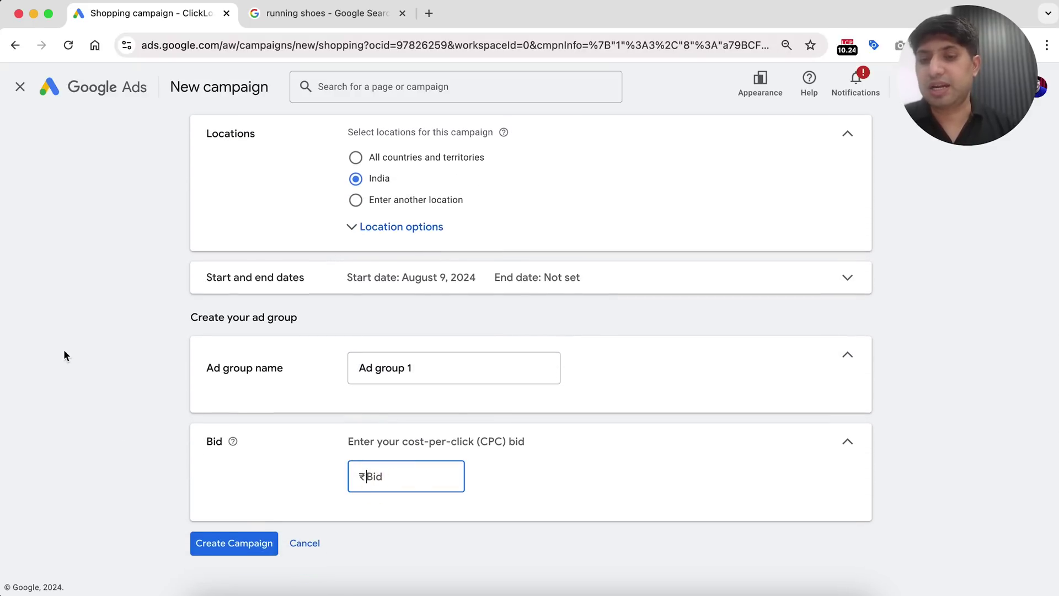
scroll(123, 328, "up", 13)
left_click(393, 338)
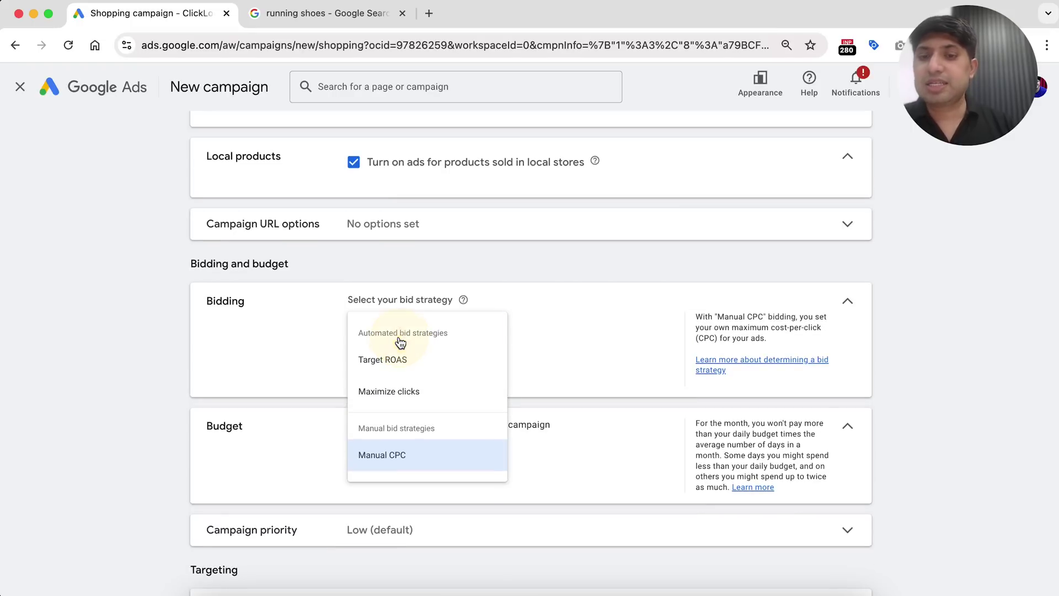
left_click(382, 392)
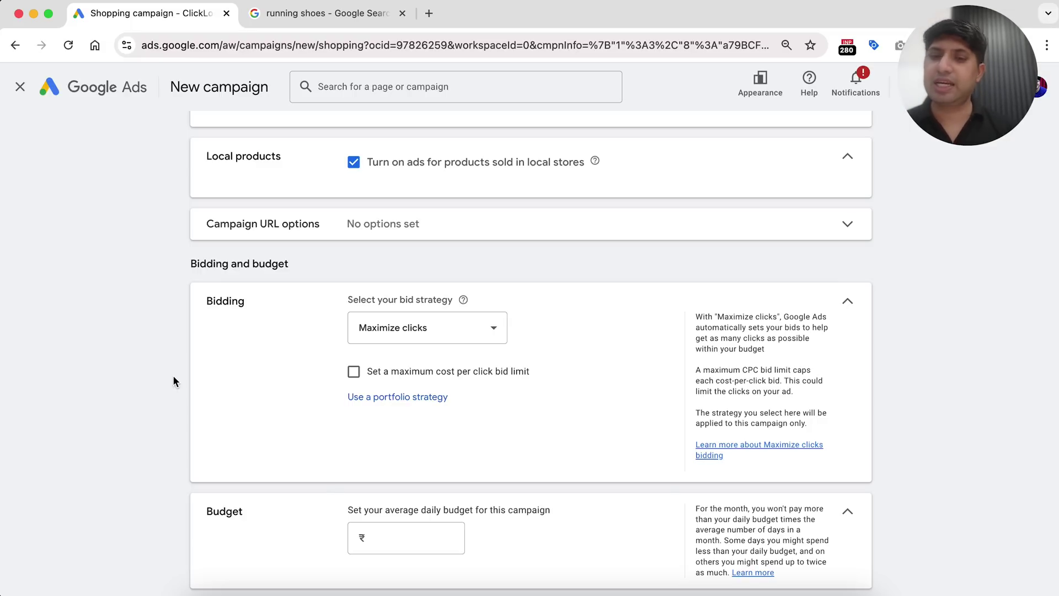
Change the campaign's bid strategy to Target ROAS
left_click(366, 331)
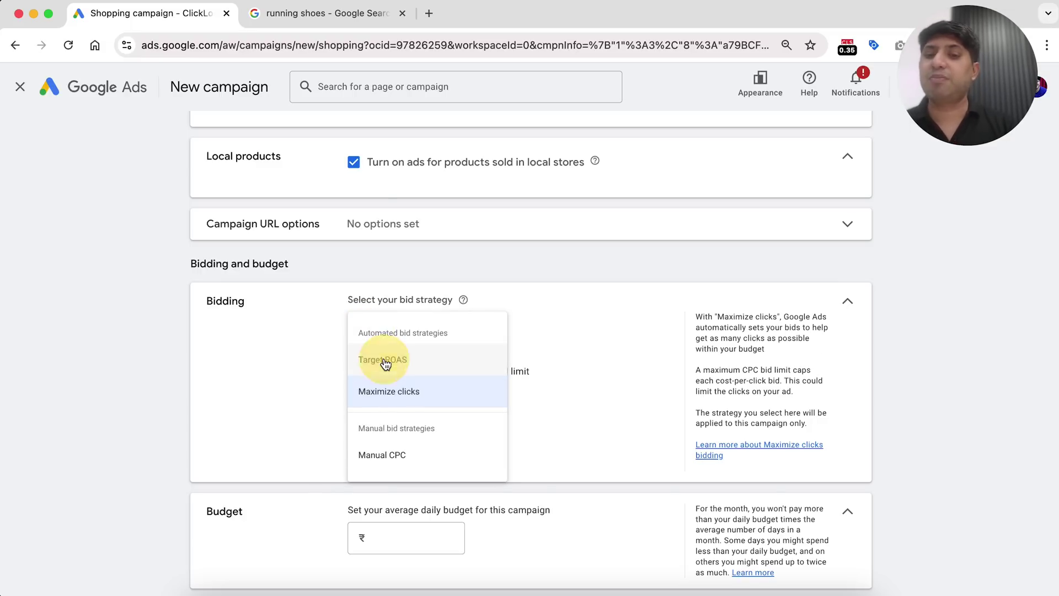
left_click(385, 364)
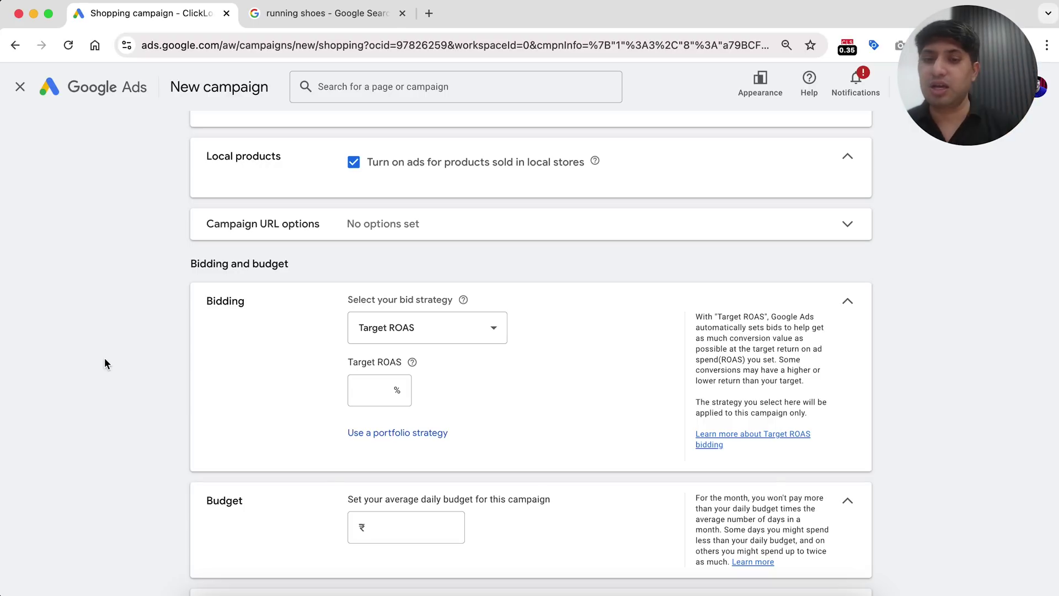
left_click(585, 593)
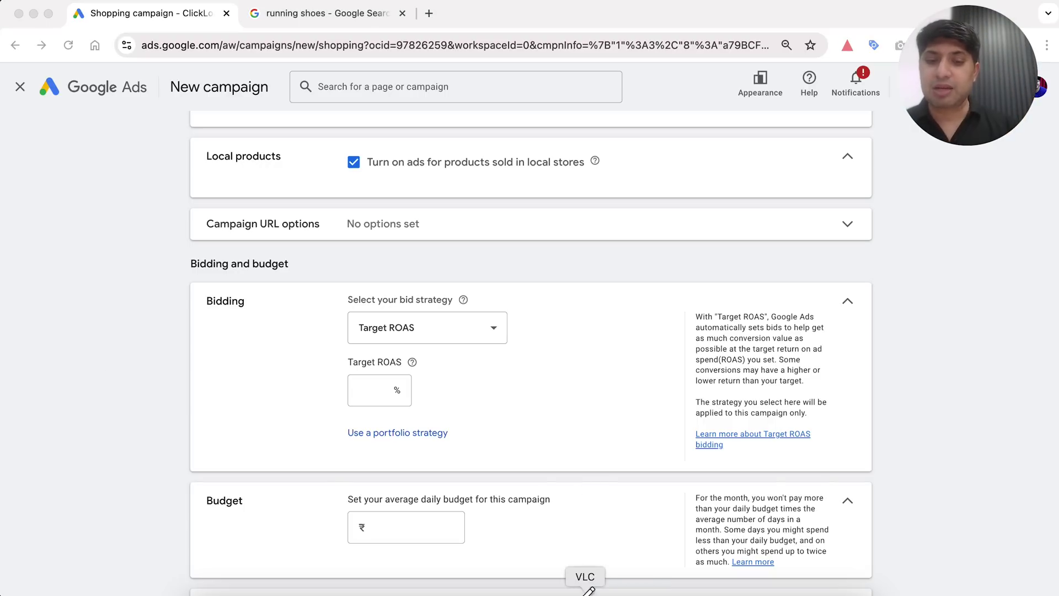
mouse_move(364, 352)
left_mouse_down()
mouse_move(539, 347)
mouse_move(333, 336)
left_mouse_up()
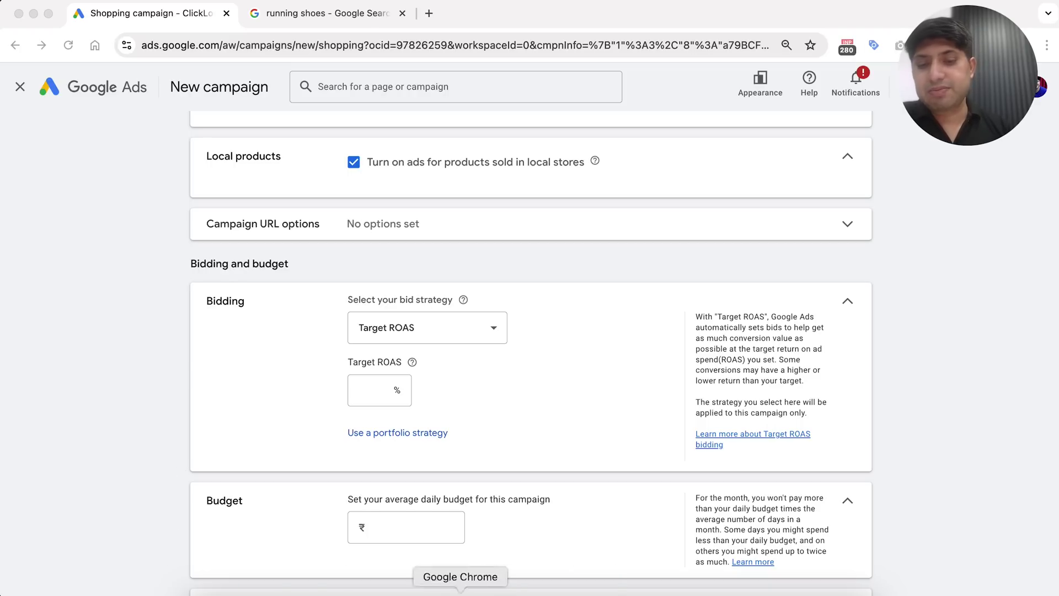
left_click_drag(94, 554, 317, 528)
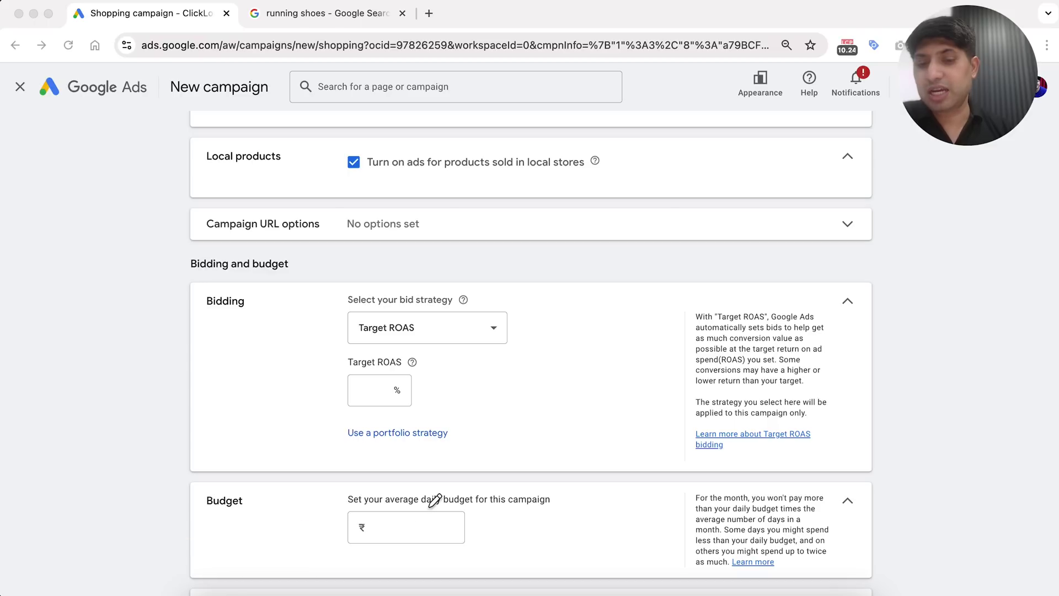
mouse_move(375, 476)
left_mouse_down()
mouse_move(407, 478)
mouse_move(425, 492)
left_mouse_up()
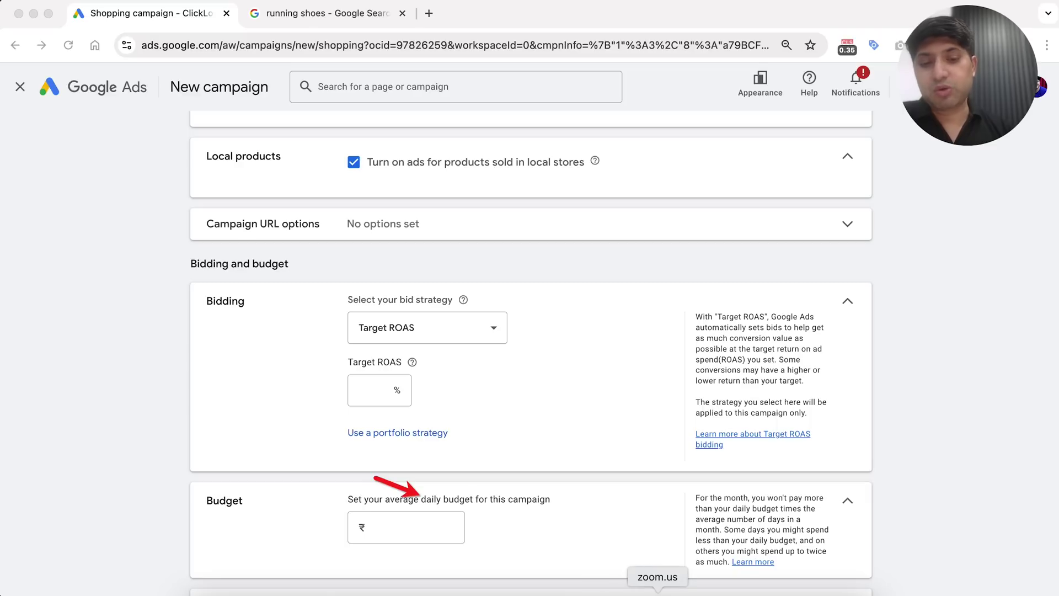
Set the campaign's average daily budget to ₹1000
left_click(408, 535)
left_click(392, 529)
type("1000")
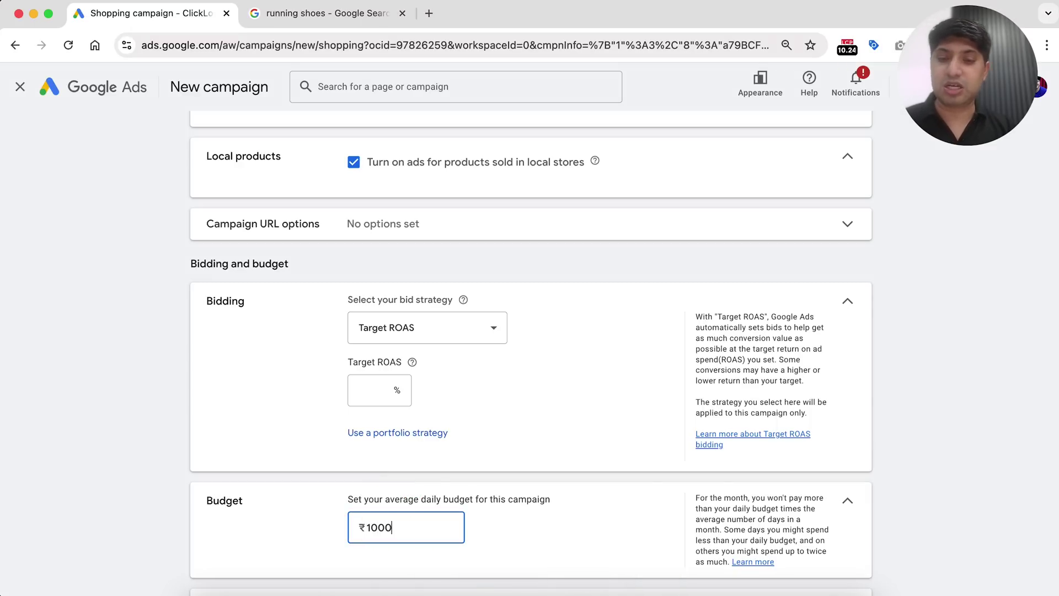
left_click(145, 452)
Expand the campaign priority setting and review its Low, Medium and High options
scroll(145, 451, "down", 3)
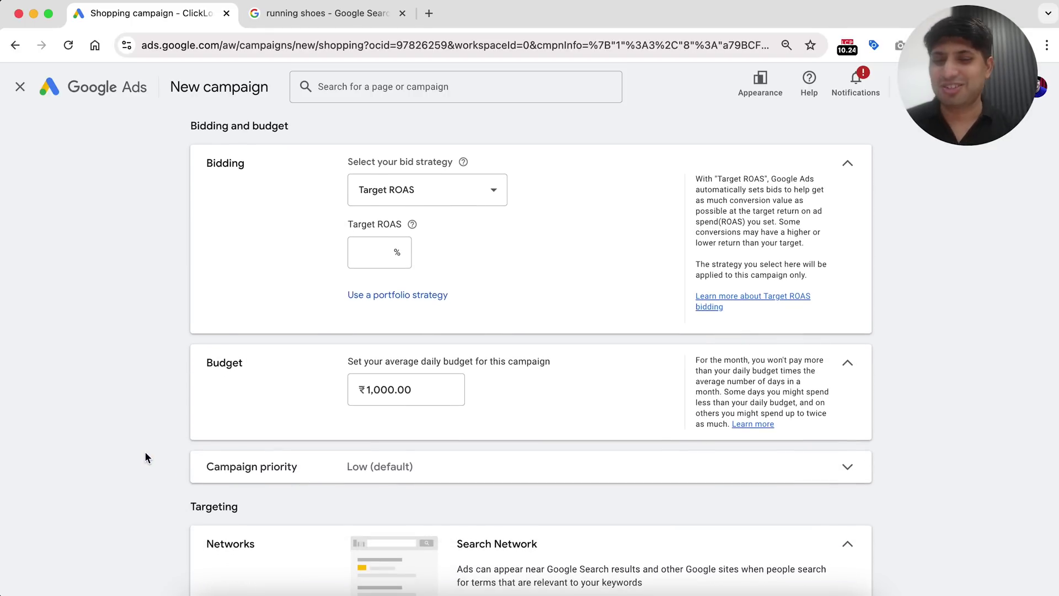
scroll(144, 451, "down", 3)
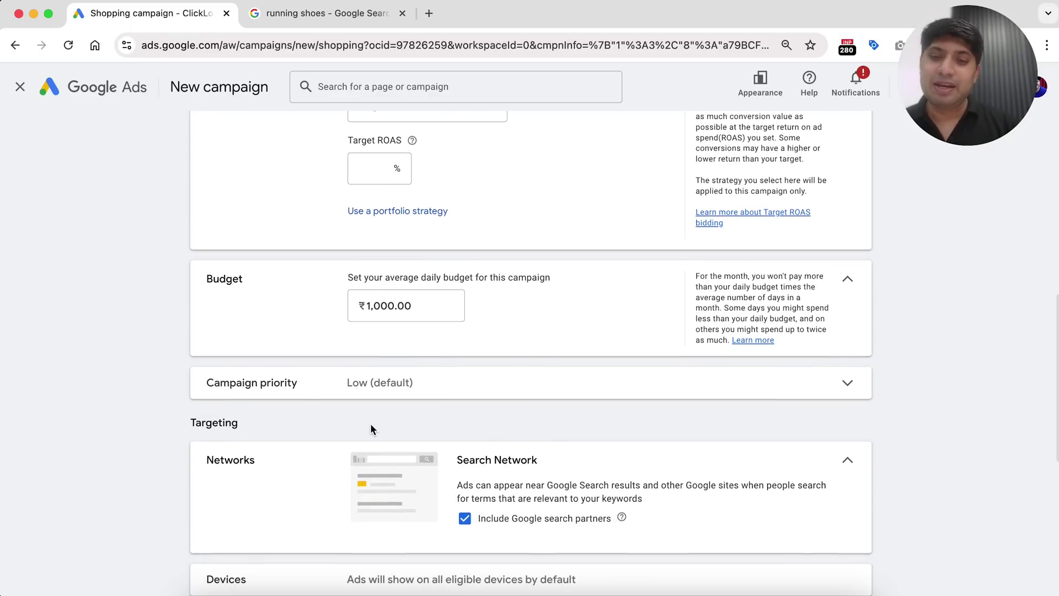
left_click(249, 381)
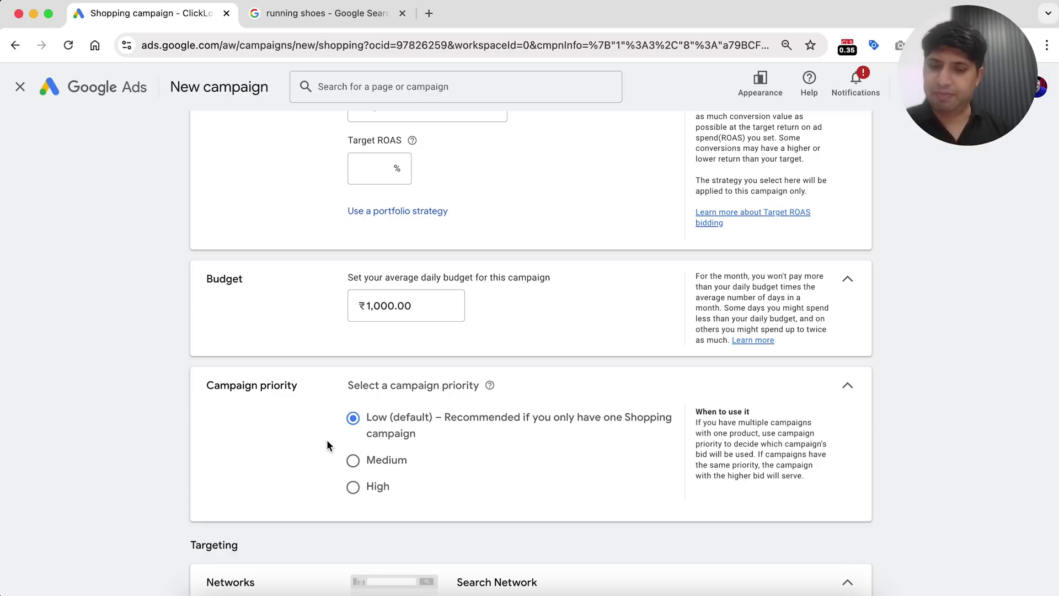
Exclude Google search partners from the campaign's Search Network targeting
scroll(237, 464, "down", 10)
scroll(210, 439, "up", 3)
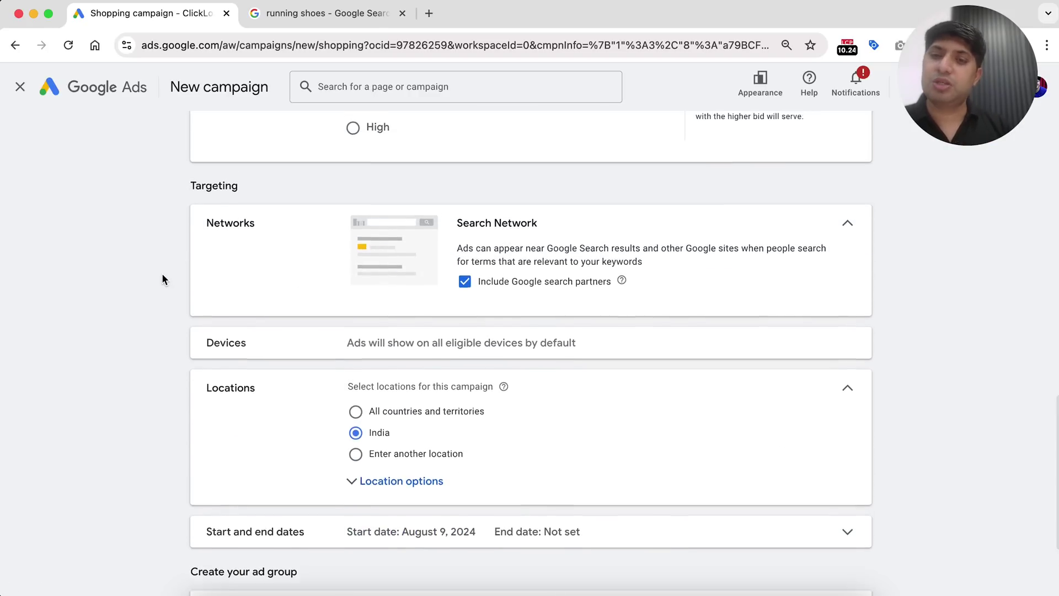
scroll(161, 276, "up", 3)
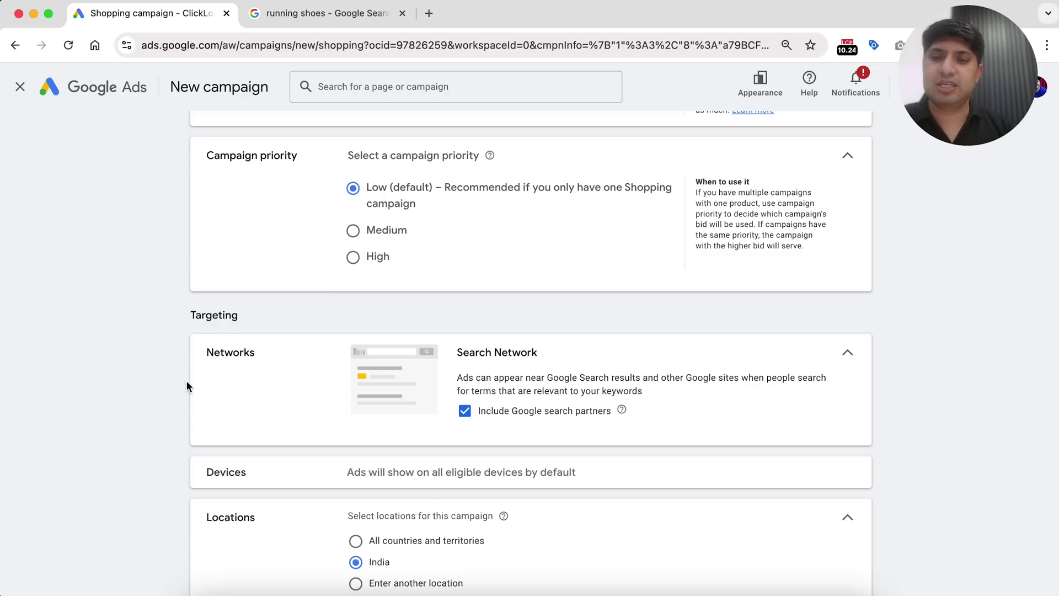
scroll(187, 379, "down", 1)
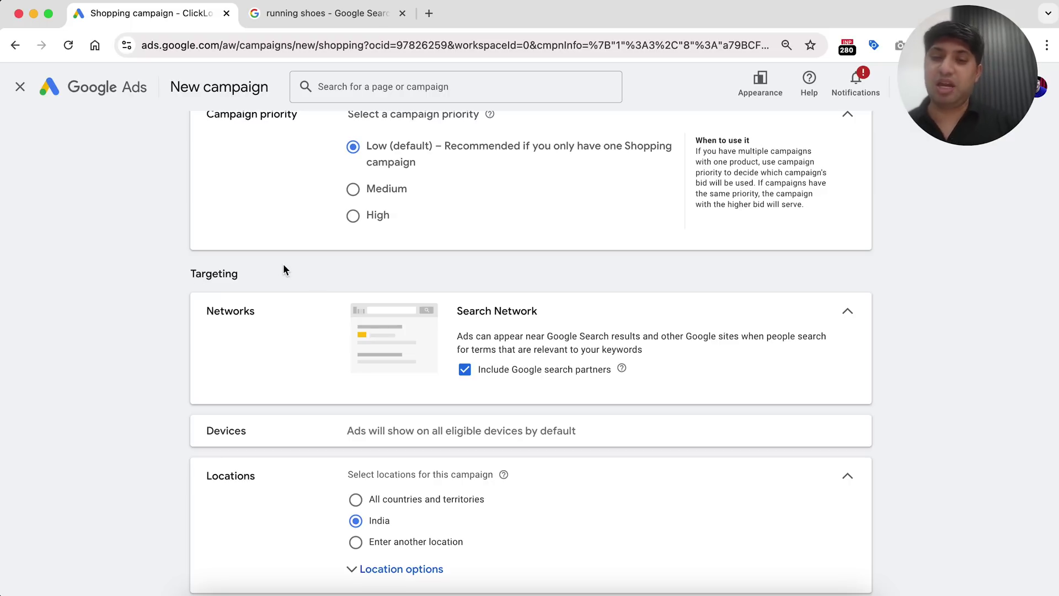
left_click(464, 370)
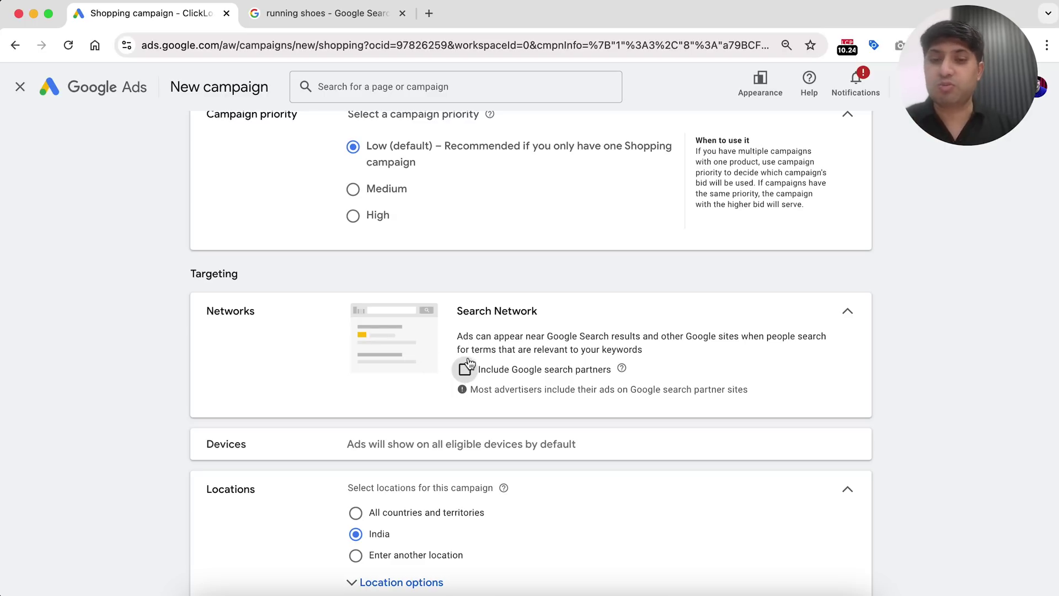
scroll(144, 397, "down", 1)
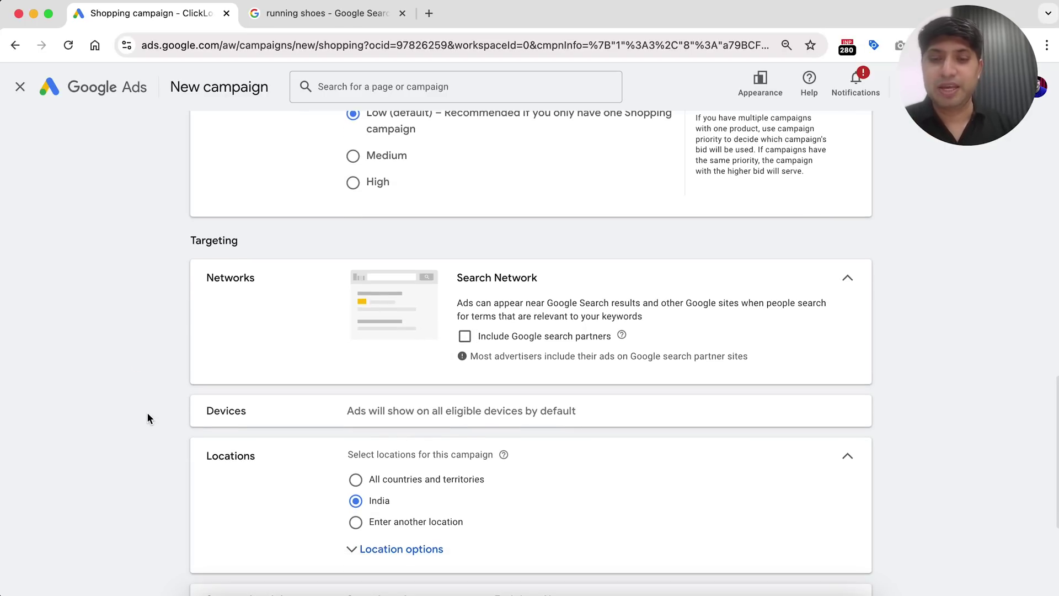
left_click(317, 408)
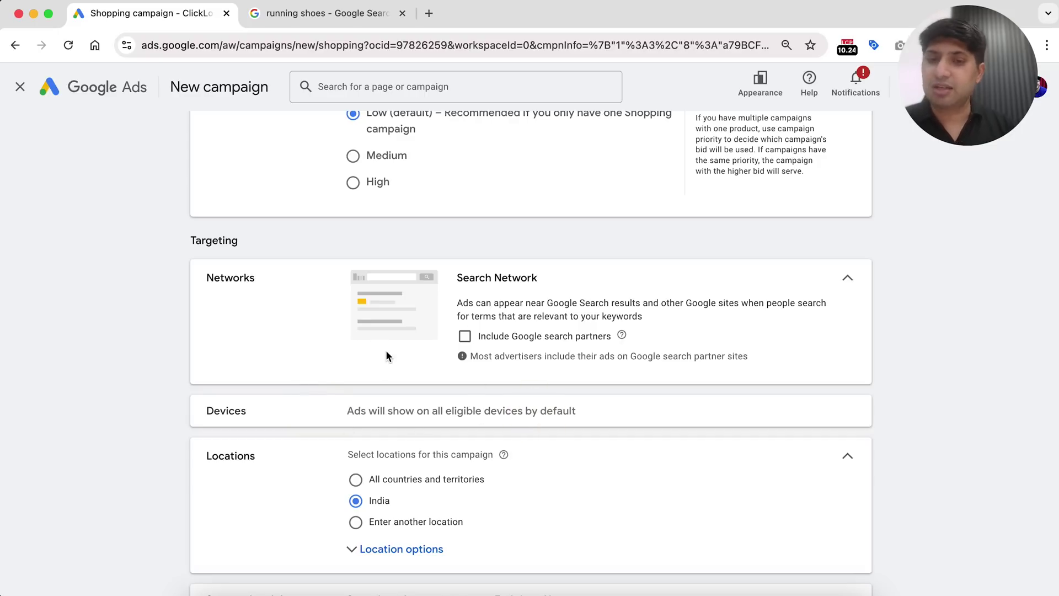
left_click(464, 336)
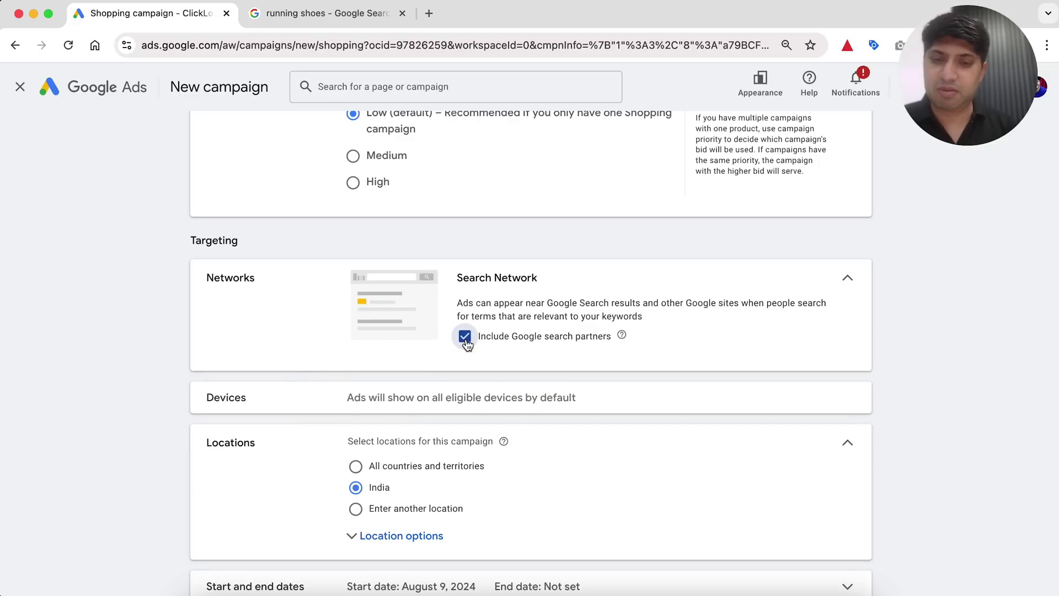
left_click(463, 336)
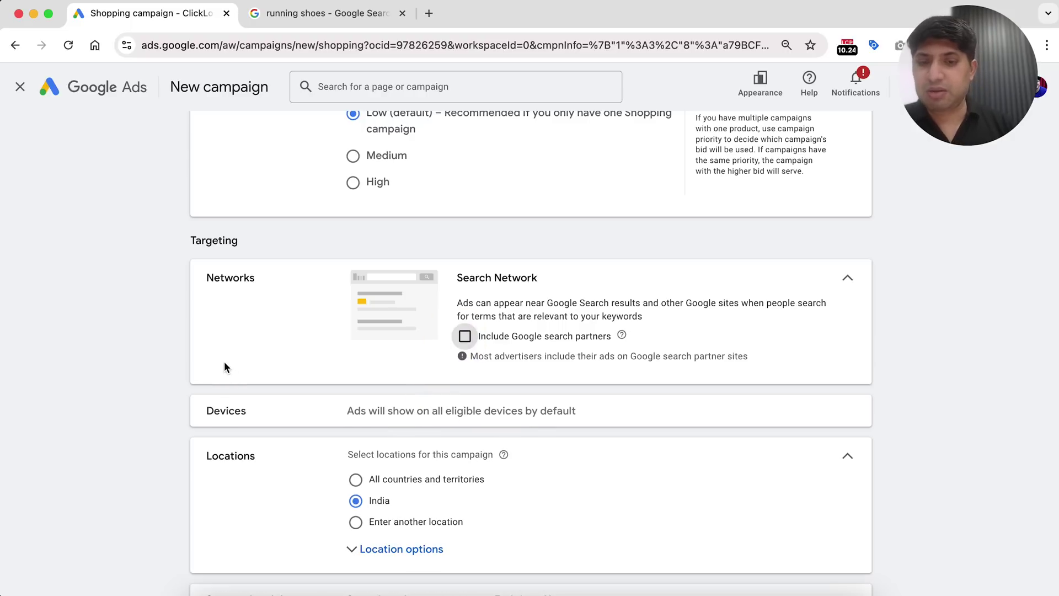
Review the location options and the choice to enter another location, keeping India as the campaign's location
scroll(138, 415, "down", 2)
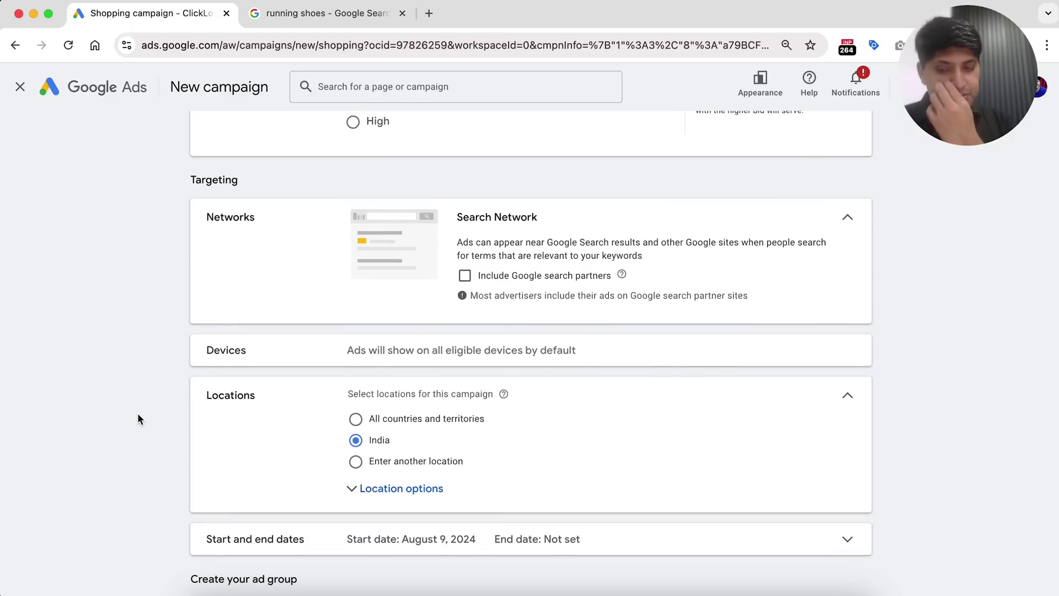
scroll(138, 419, "down", 1)
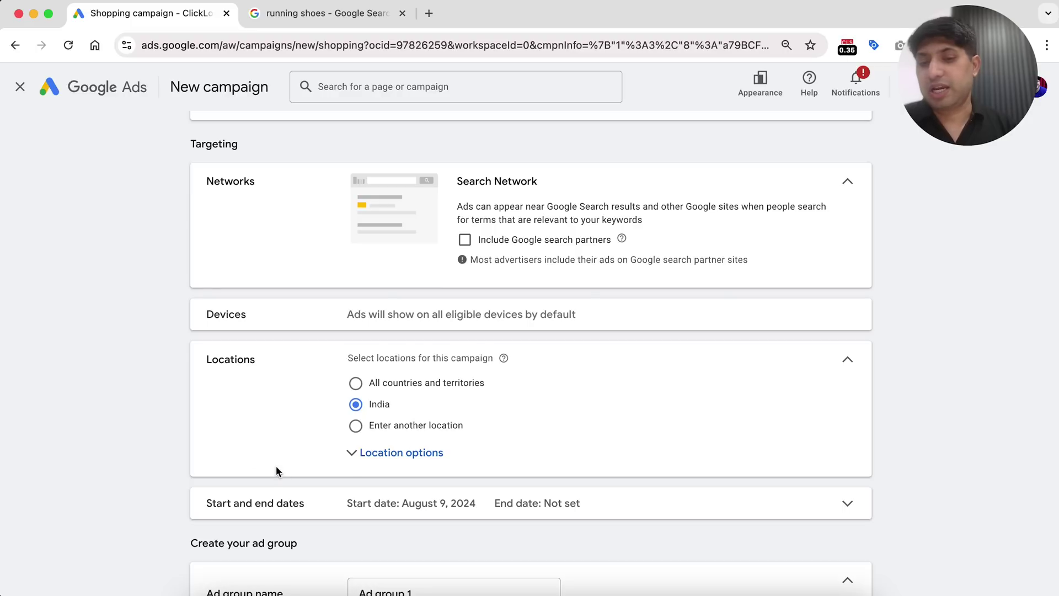
left_click(356, 461)
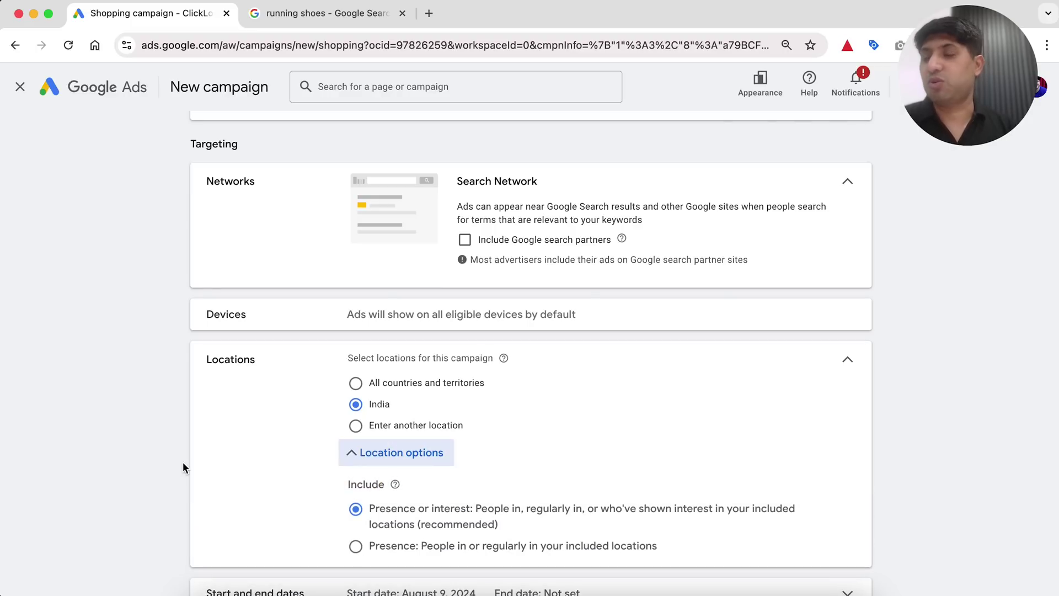
scroll(183, 462, "down", 2)
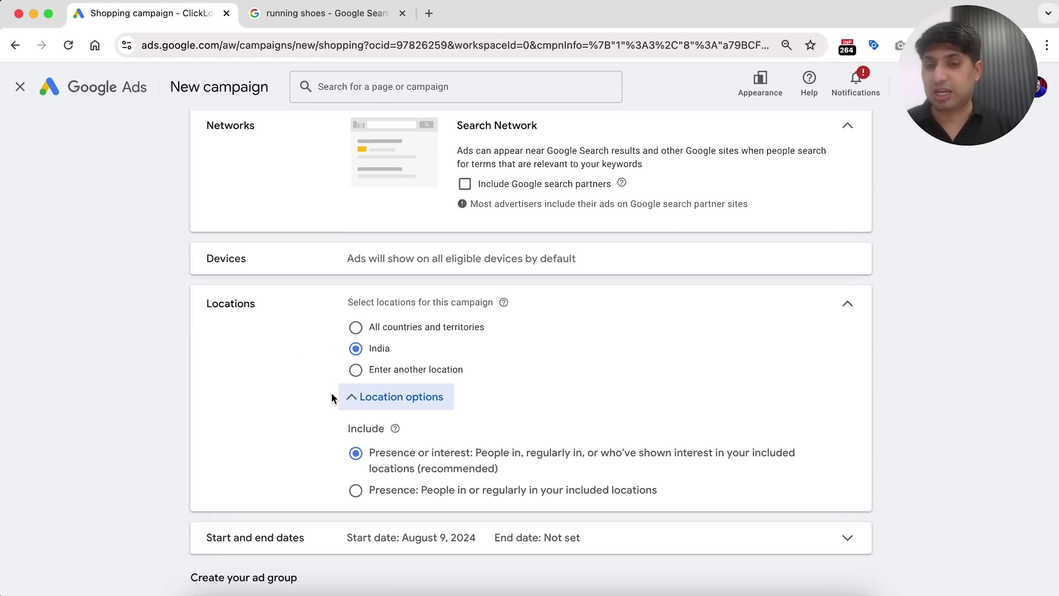
left_click(356, 371)
left_click(356, 348)
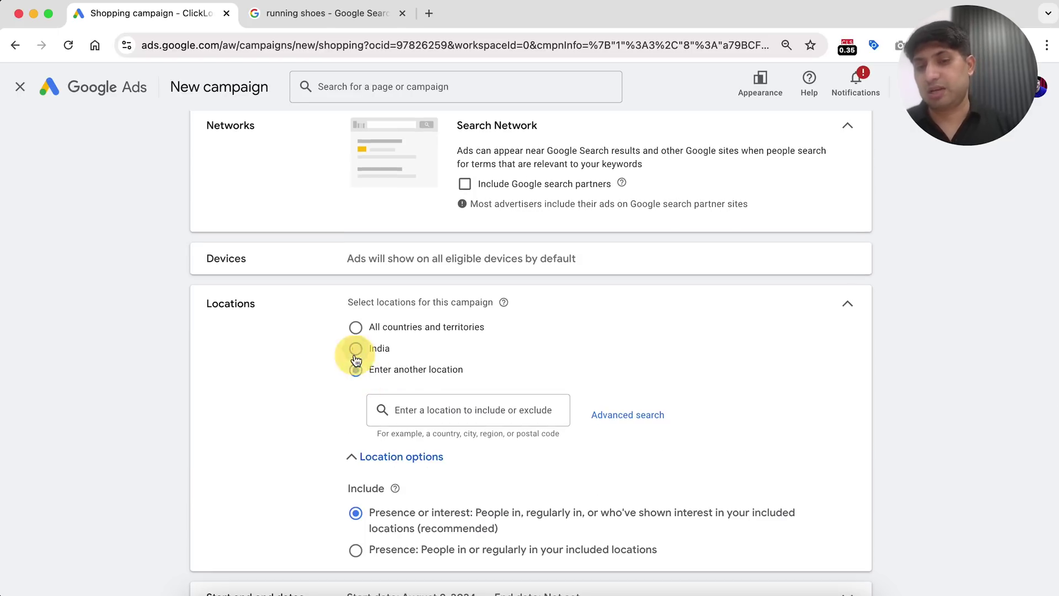
Expand the campaign's start and end dates and keep the end date at None
scroll(202, 468, "down", 2)
scroll(201, 468, "down", 2)
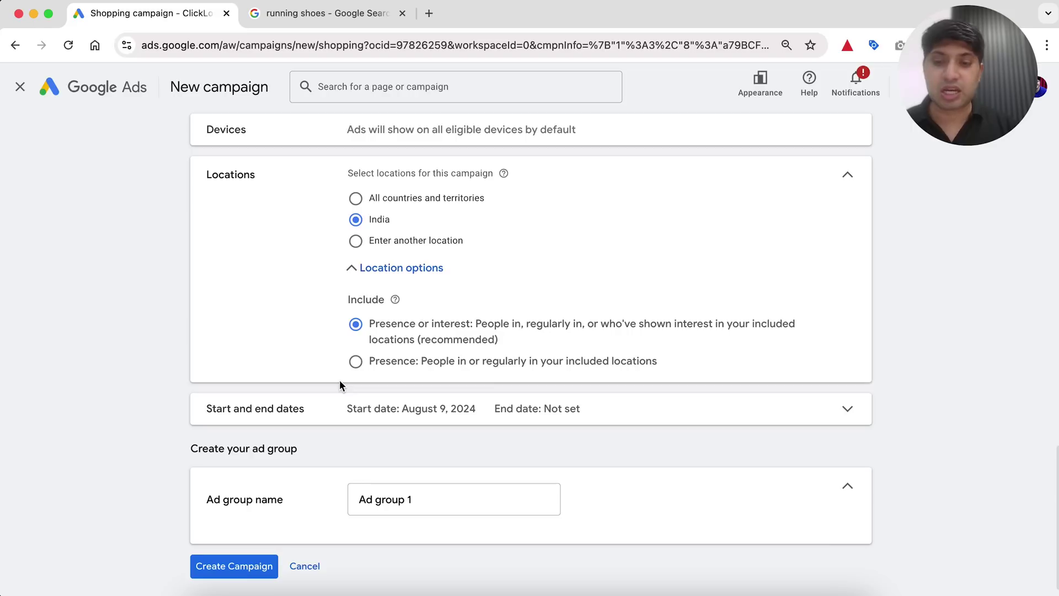
left_click(315, 407)
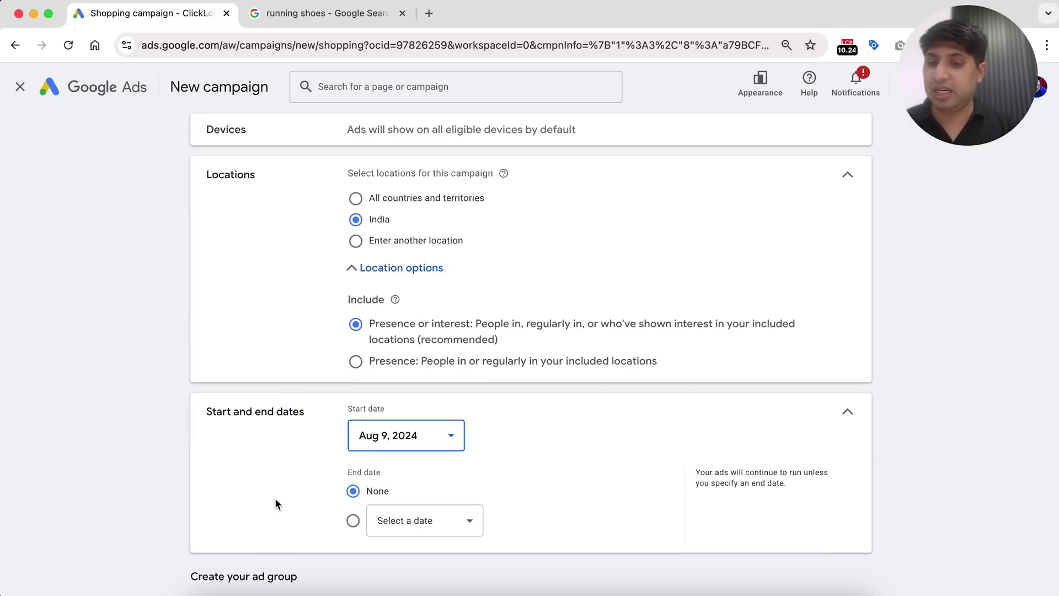
scroll(333, 401, "down", 2)
left_click(357, 378)
left_click(284, 430)
Name the ad group "shopping campaign no filter", correcting the misspelled first word with the spelling suggestion "shopping"
scroll(284, 430, "down", 2)
left_click(432, 474)
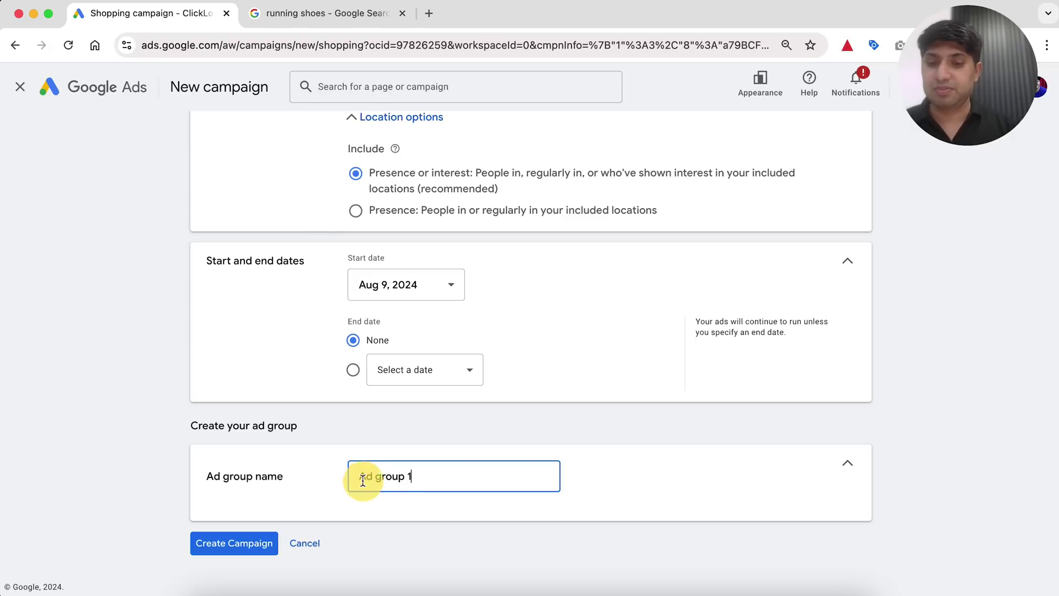
triple_click(347, 477)
type("sho")
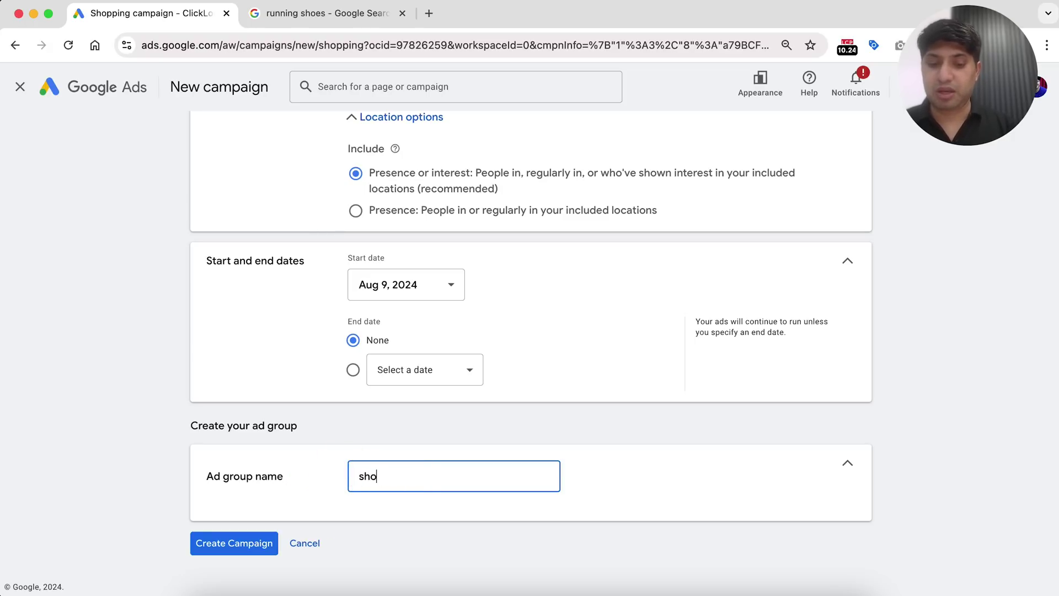
type("oping campaig")
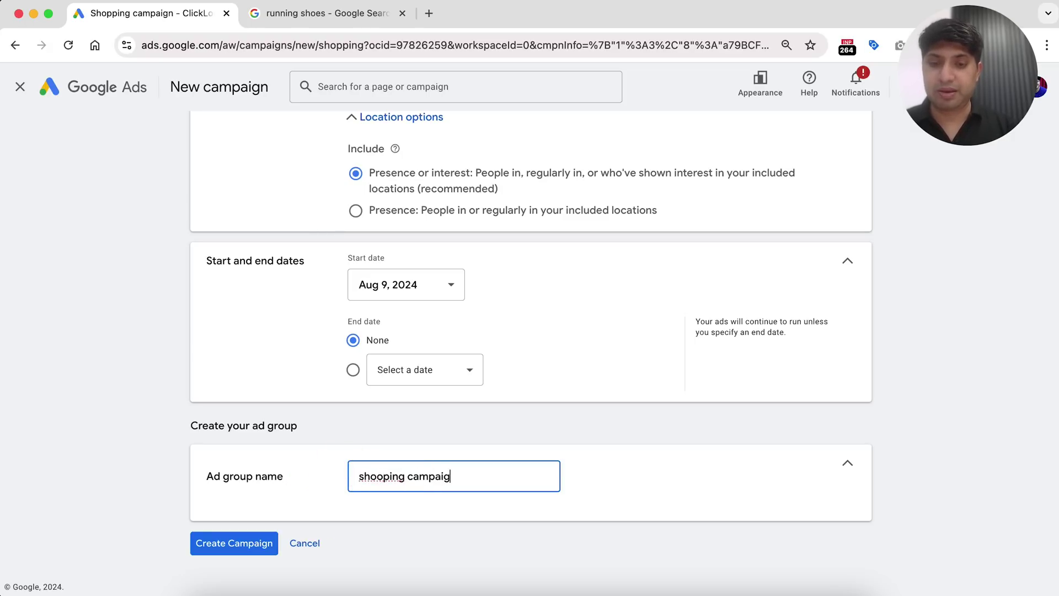
type("n no filder")
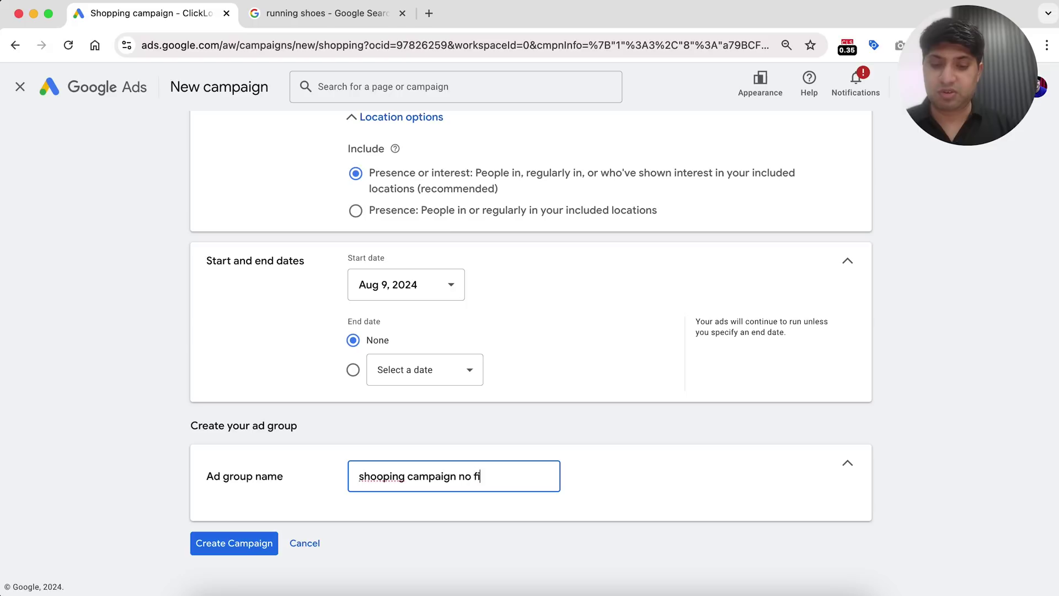
key("BackSpace")
key("BackSpace")
key("BackSpace")
type("ter")
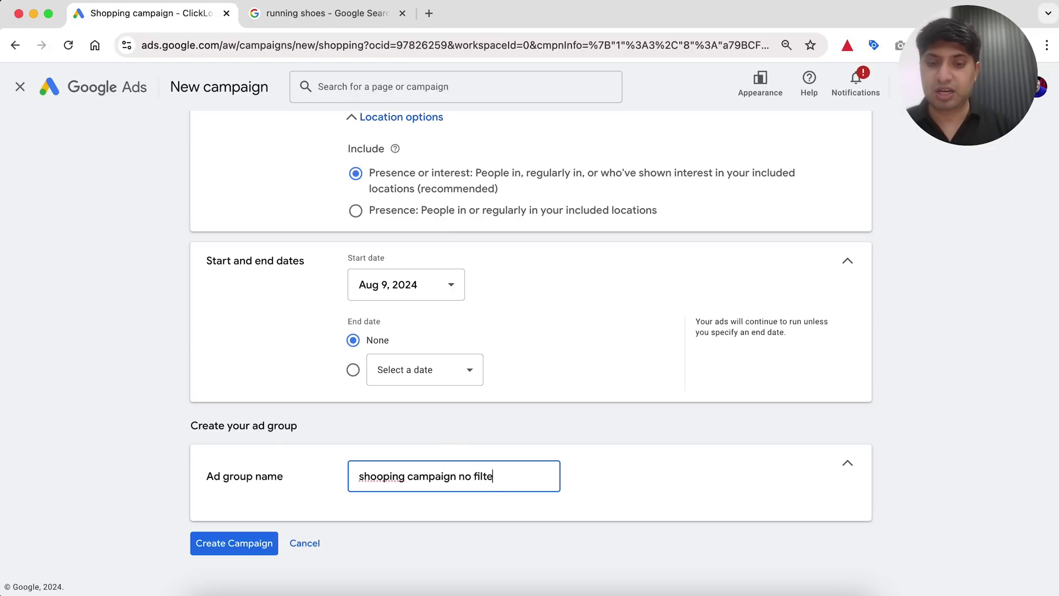
right_click(385, 474)
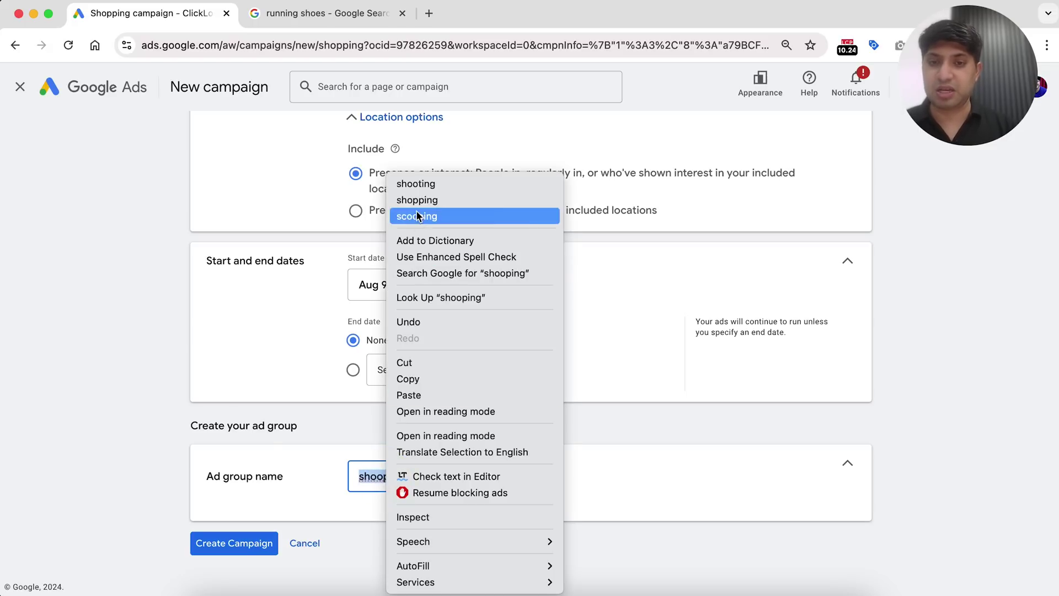
left_click(442, 201)
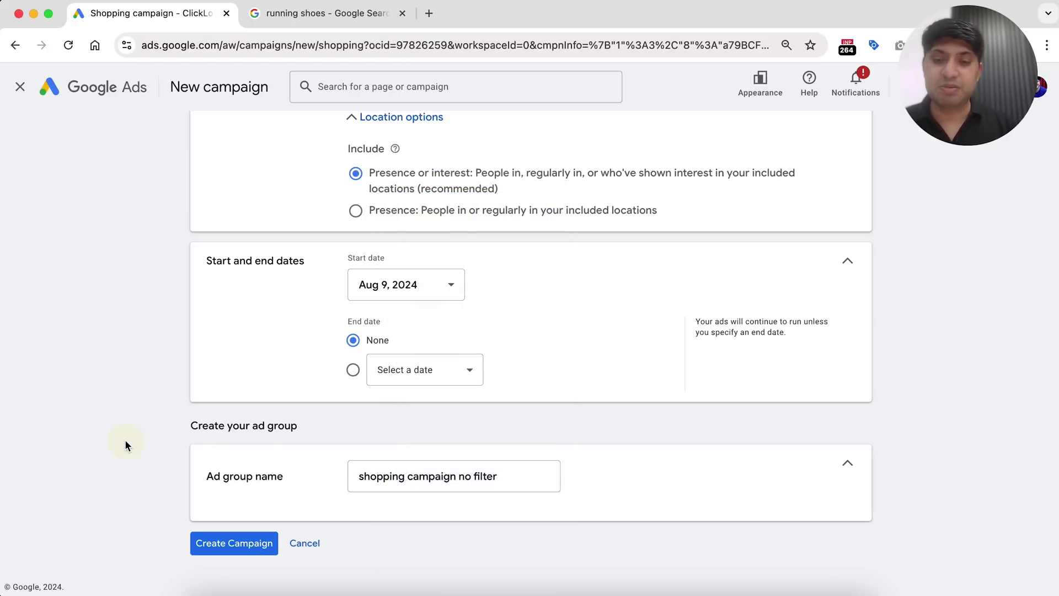
Try to create the campaign, and change its bid strategy to Manual CPC
left_click(227, 547)
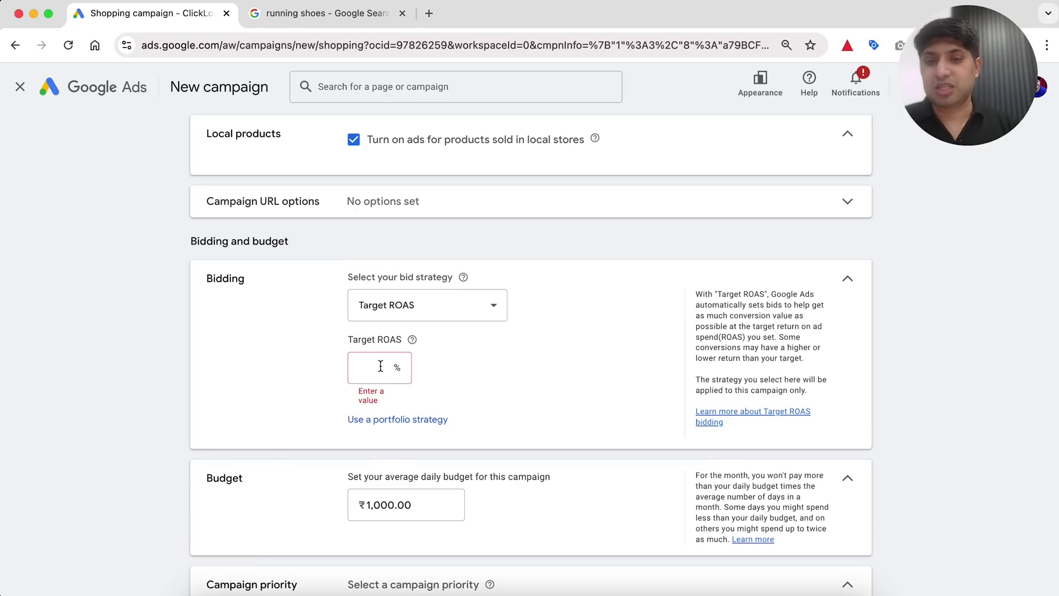
left_click(375, 307)
left_click(400, 434)
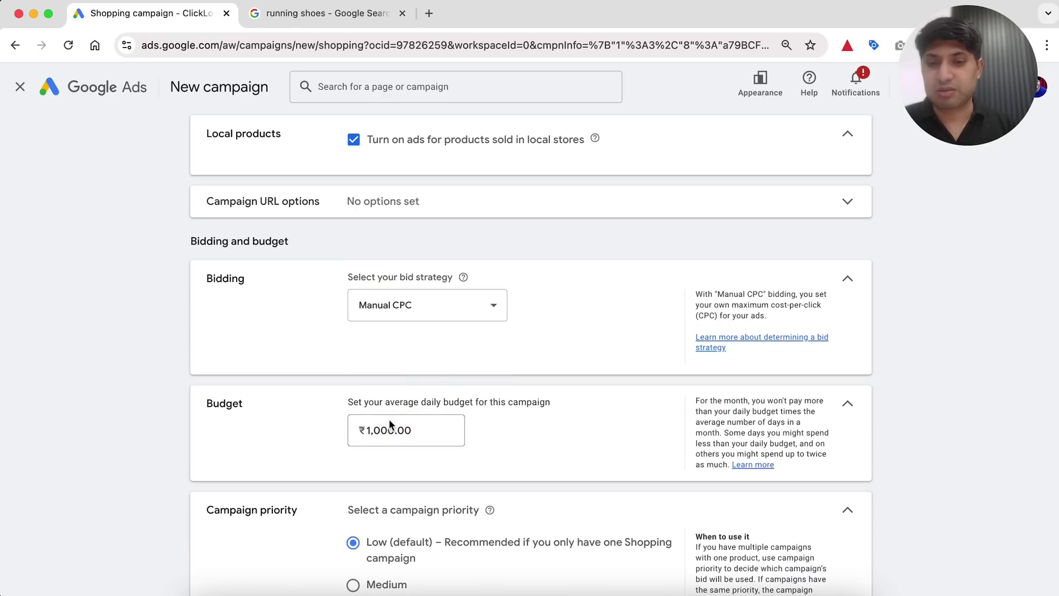
Set the ad group's cost-per-click (CPC) bid to ₹100 and create the campaign
scroll(171, 450, "down", 10)
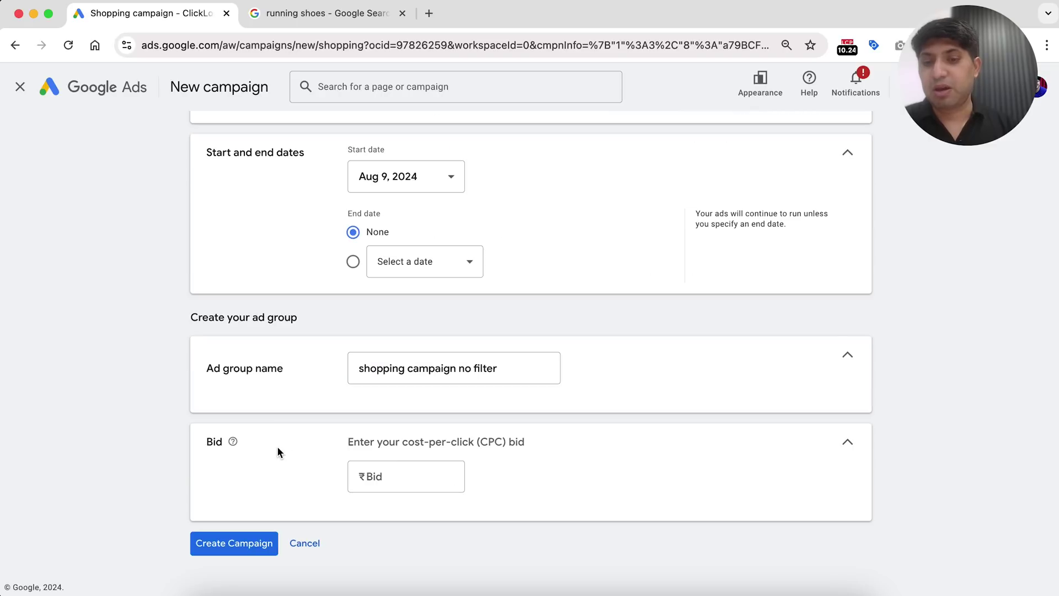
left_click(373, 480)
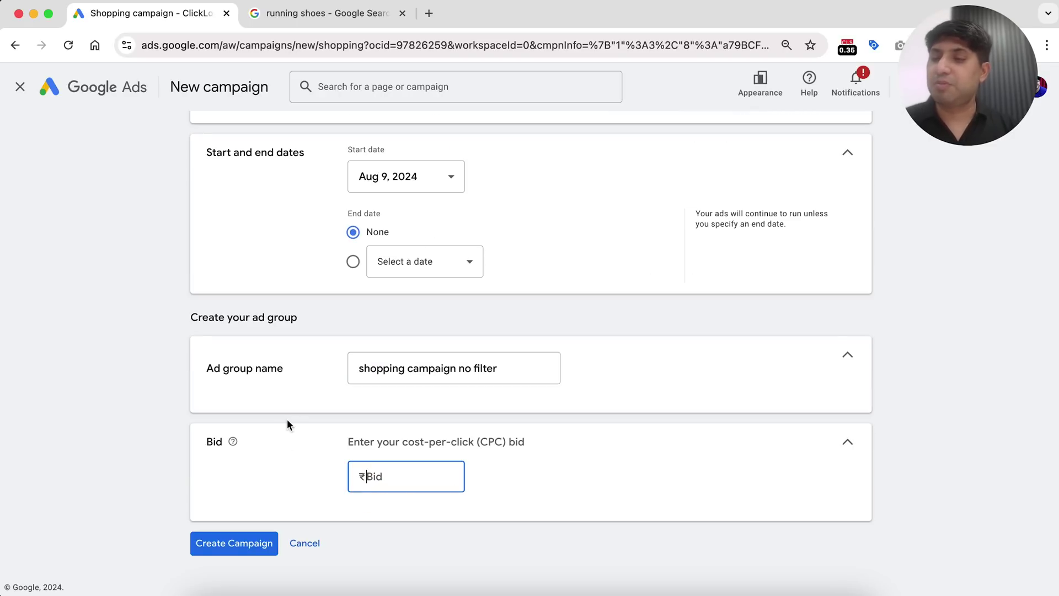
scroll(287, 424, "up", 10)
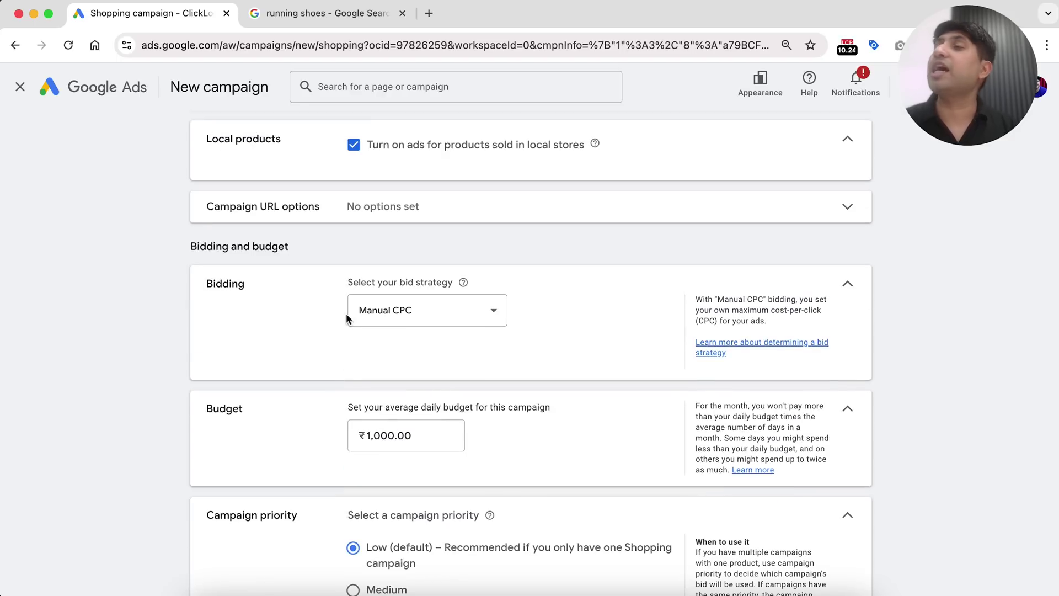
scroll(106, 349, "down", 10)
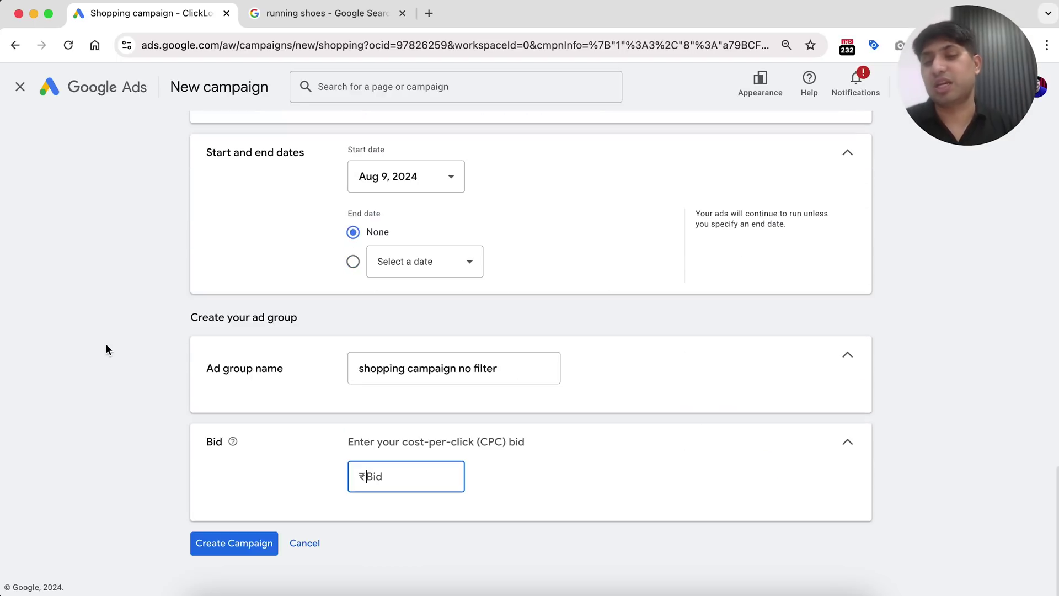
type("100")
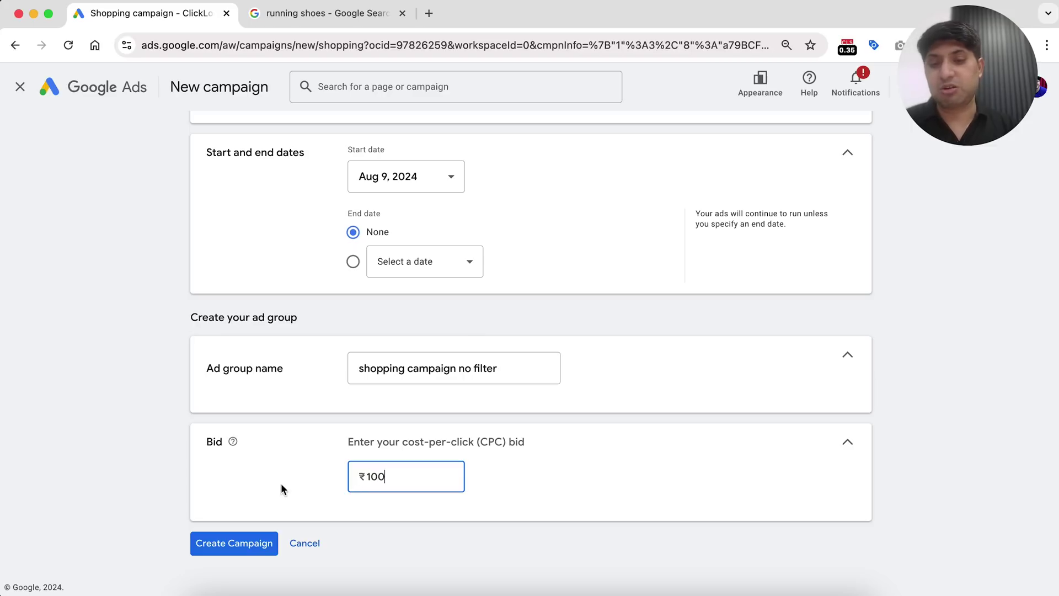
left_click(97, 457)
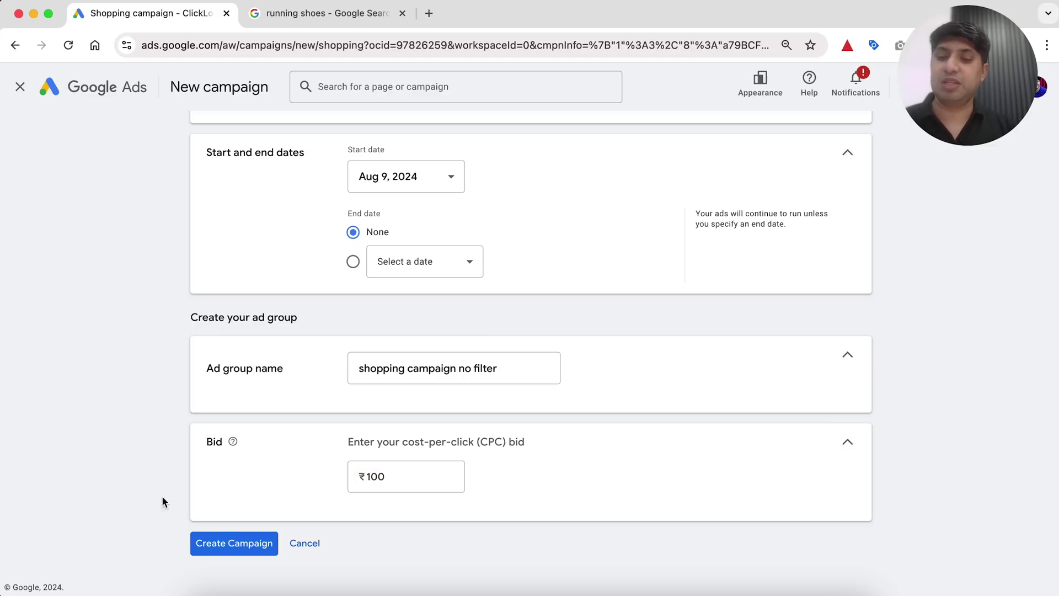
left_click(223, 544)
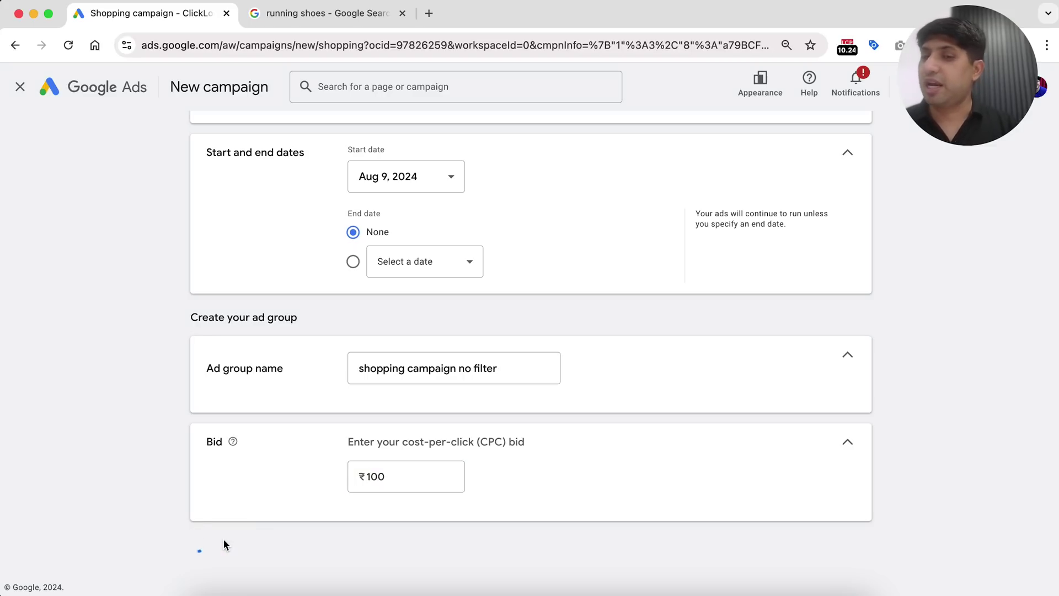